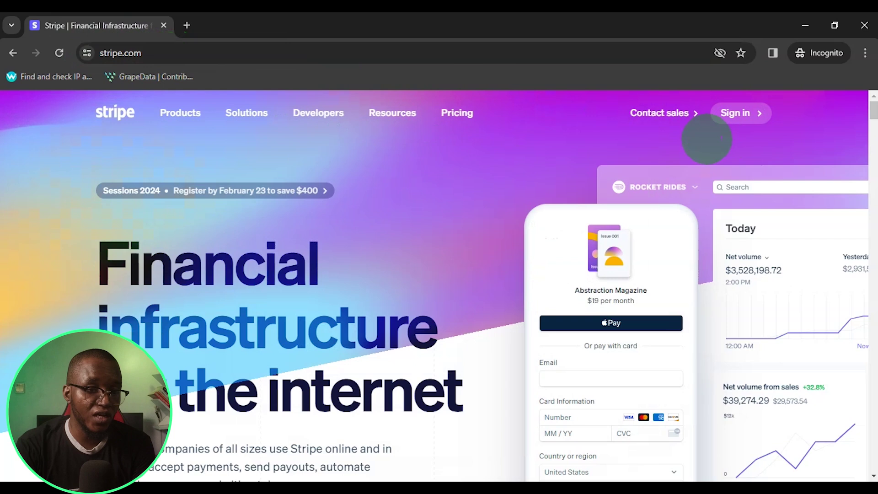
Go from Stripe's sign-in page to the sign-up form, then to the test-mode dashboard
{"action": "left_click", "coordinate": [743, 113]}
{"action": "scroll", "coordinate": [569, 174], "scroll_direction": "down", "scroll_amount": 3}
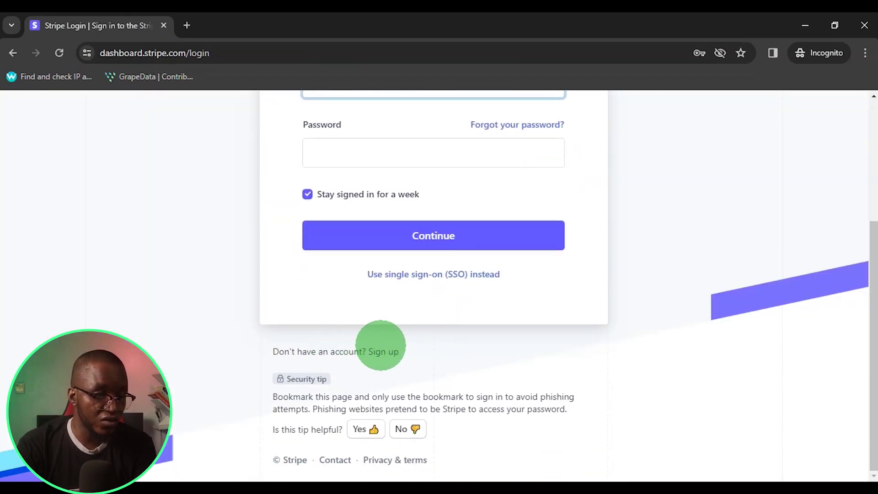
{"action": "left_click", "coordinate": [382, 351]}
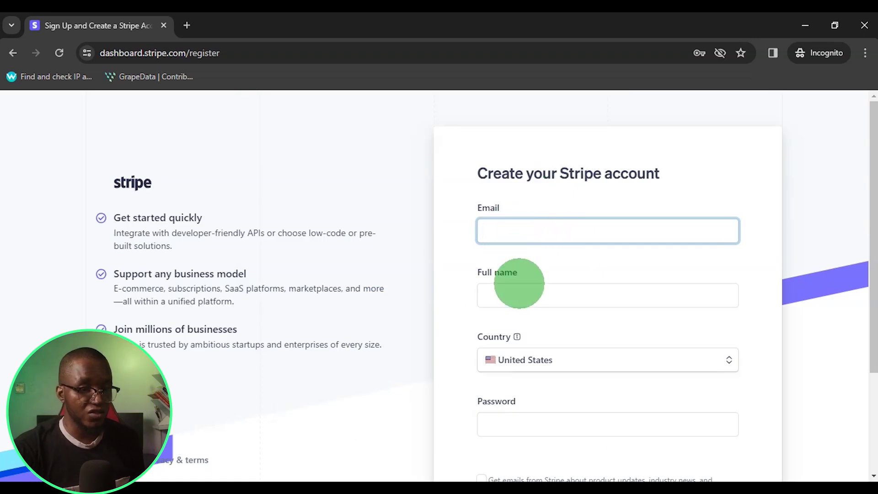
{"action": "scroll", "coordinate": [519, 283], "scroll_direction": "down", "scroll_amount": 2}
{"action": "left_click", "coordinate": [476, 204]}
{"action": "left_click", "coordinate": [463, 254]}
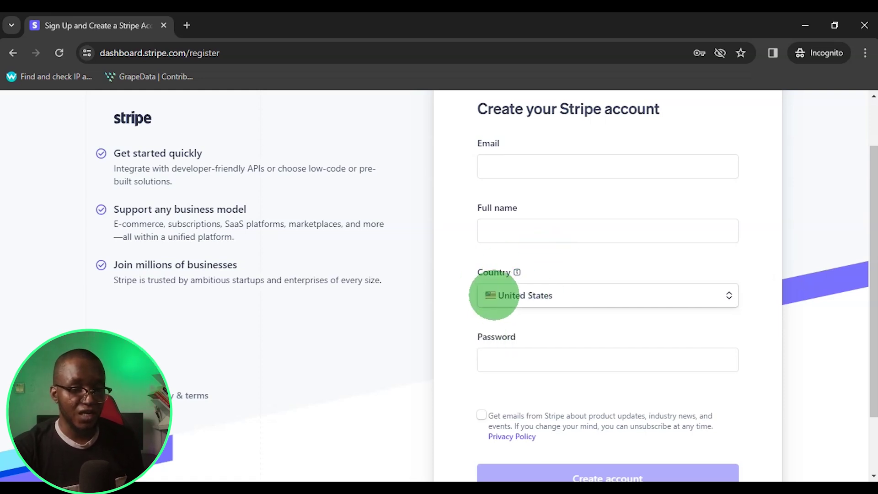
{"action": "scroll", "coordinate": [475, 365], "scroll_direction": "down", "scroll_amount": 2}
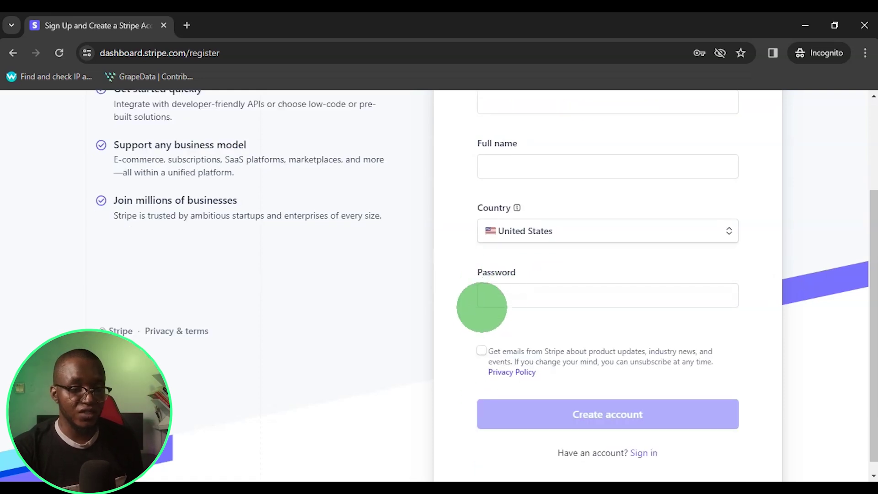
{"action": "scroll", "coordinate": [686, 354], "scroll_direction": "down", "scroll_amount": 1}
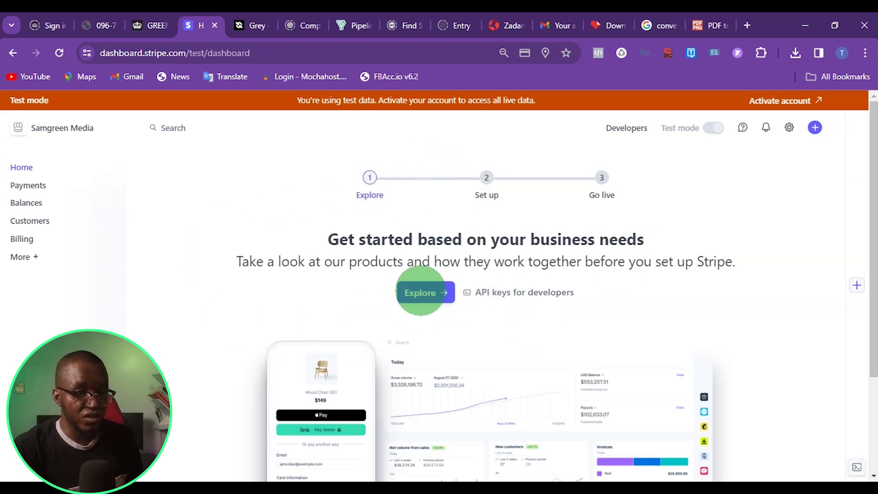
Explore products, choose Accept payments, and continue into payments onboarding
{"action": "left_click", "coordinate": [420, 291]}
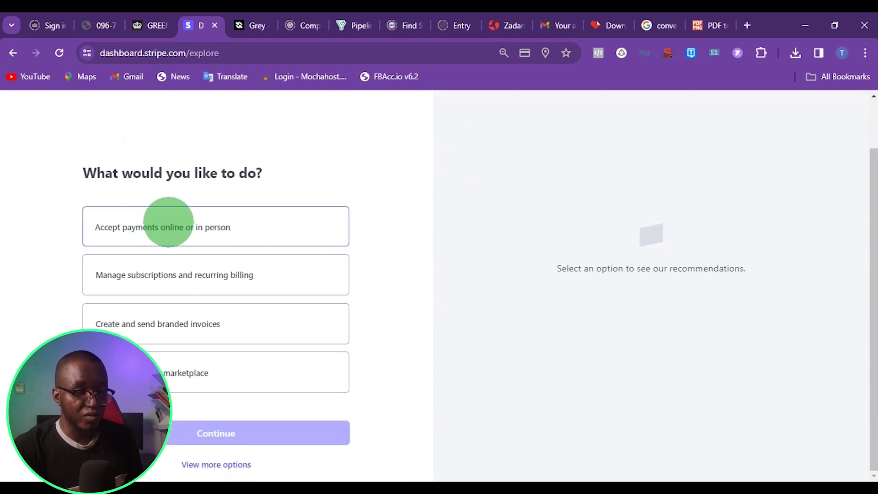
{"action": "left_click", "coordinate": [168, 221]}
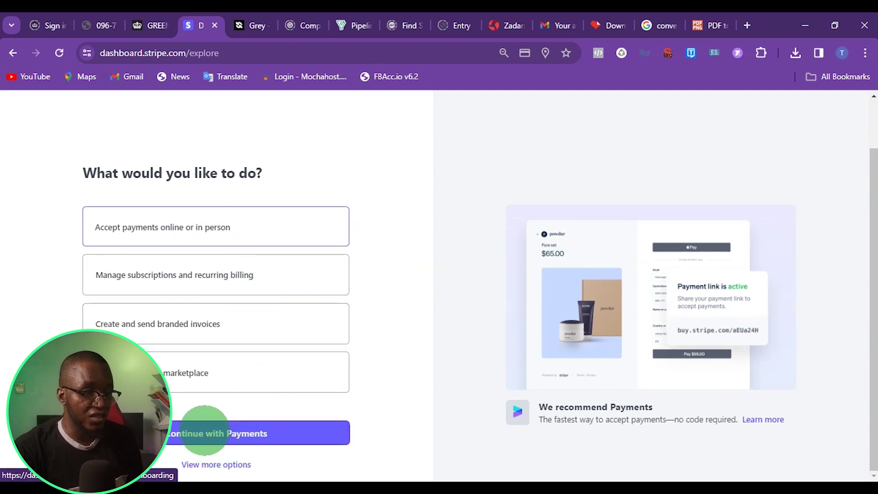
{"action": "left_click", "coordinate": [265, 433]}
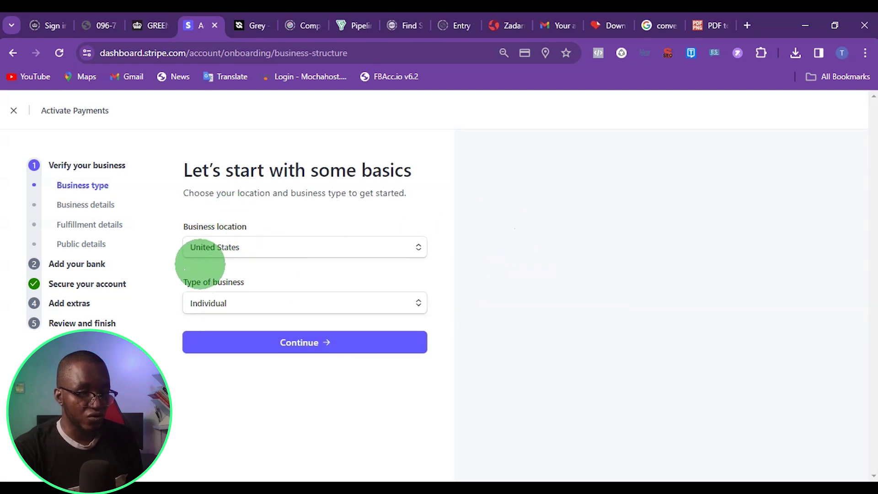
Set the business type to Company and structure to Single-member LLC, then submit
{"action": "left_click", "coordinate": [216, 304]}
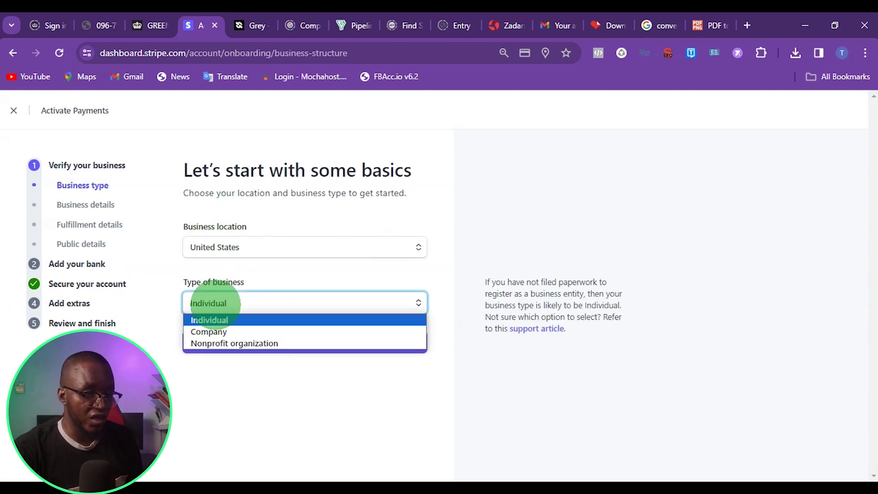
{"action": "left_click", "coordinate": [226, 332]}
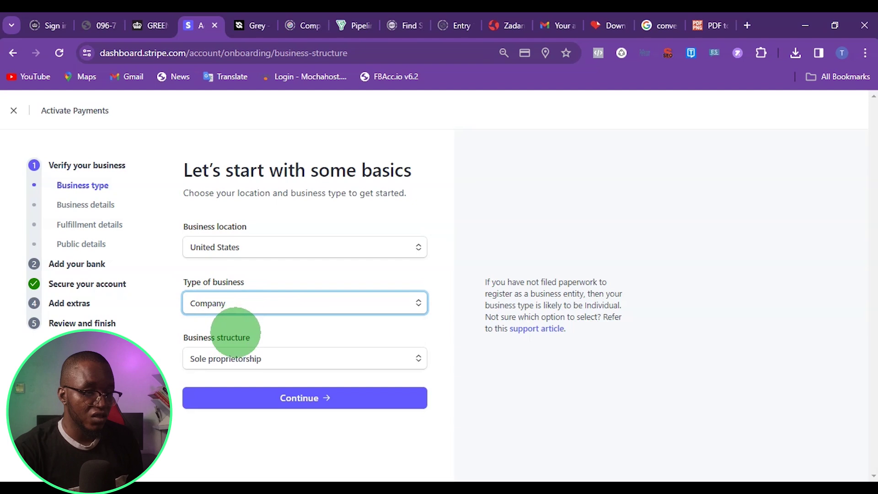
{"action": "left_click", "coordinate": [256, 359]}
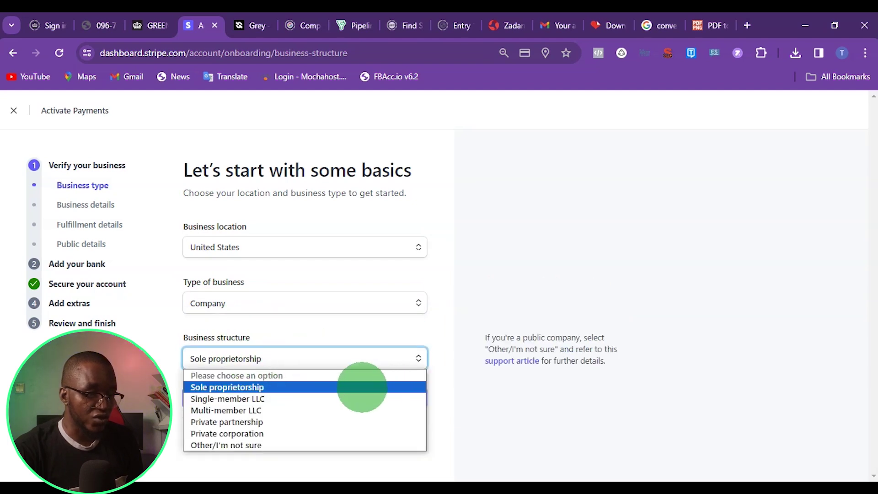
{"action": "left_click", "coordinate": [264, 398]}
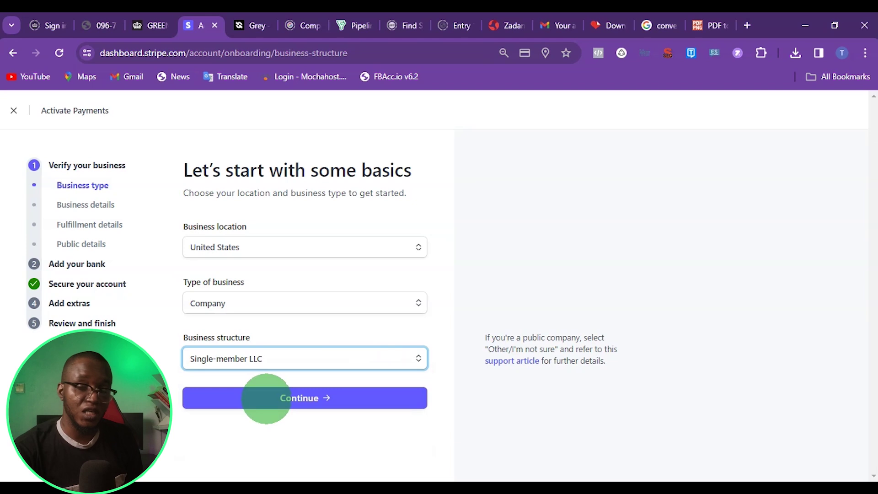
{"action": "left_click", "coordinate": [247, 357]}
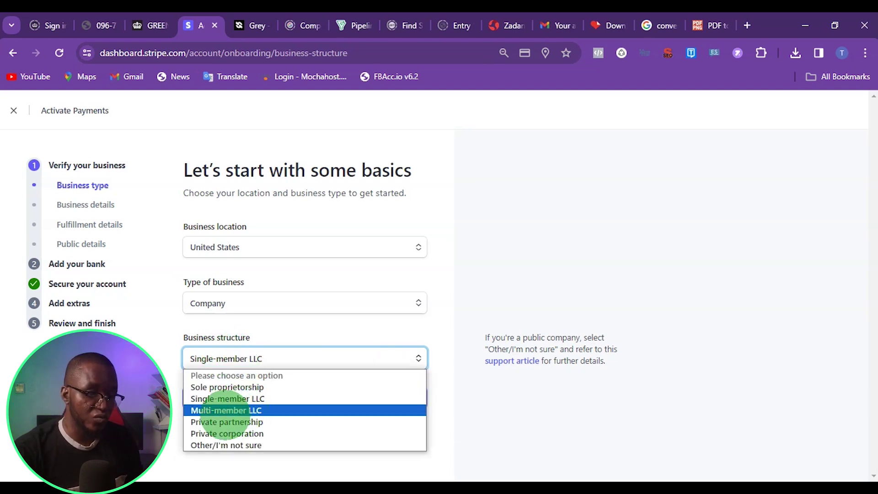
{"action": "left_click", "coordinate": [303, 306]}
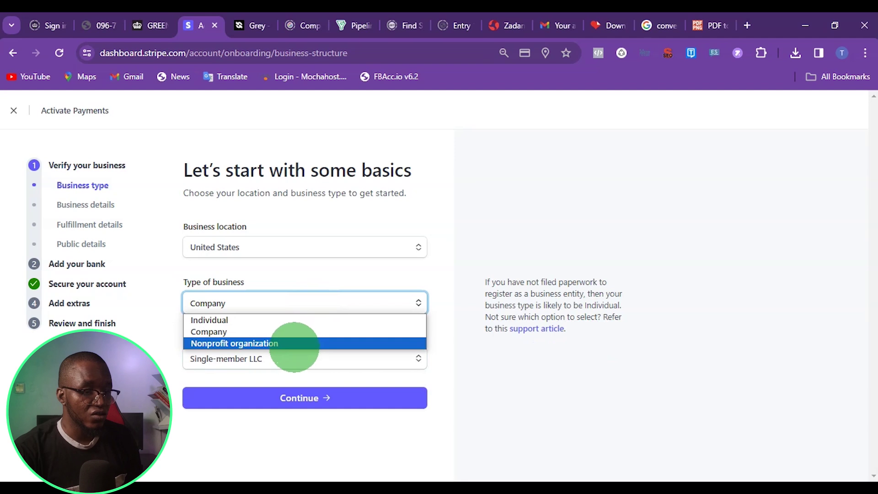
{"action": "left_click", "coordinate": [308, 302]}
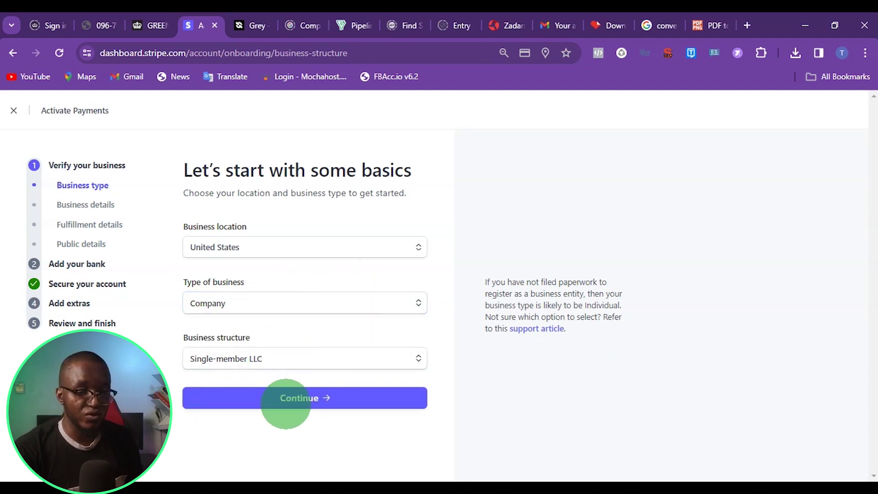
{"action": "left_click", "coordinate": [305, 398]}
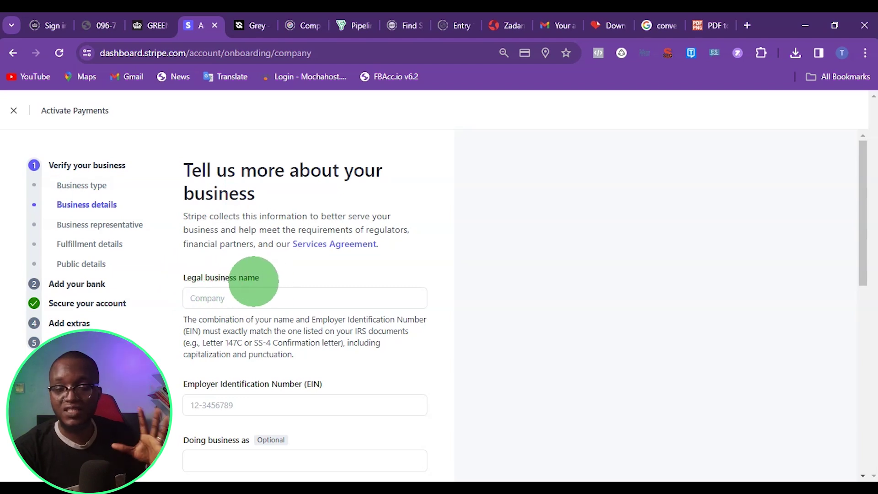
Fill in legal name, EIN, address, industry, website and product description, then submit
{"action": "scroll", "coordinate": [242, 288], "scroll_direction": "down", "scroll_amount": 3}
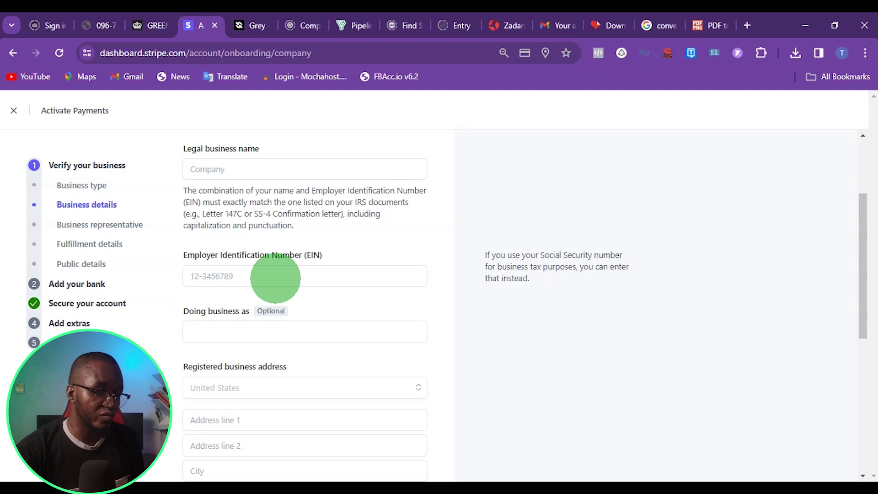
{"action": "scroll", "coordinate": [273, 282], "scroll_direction": "down", "scroll_amount": 2}
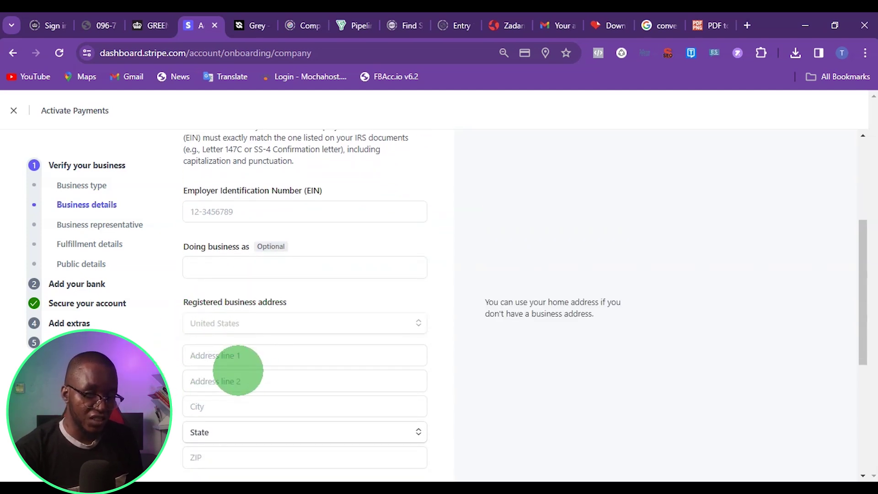
{"action": "scroll", "coordinate": [276, 349], "scroll_direction": "down", "scroll_amount": 2}
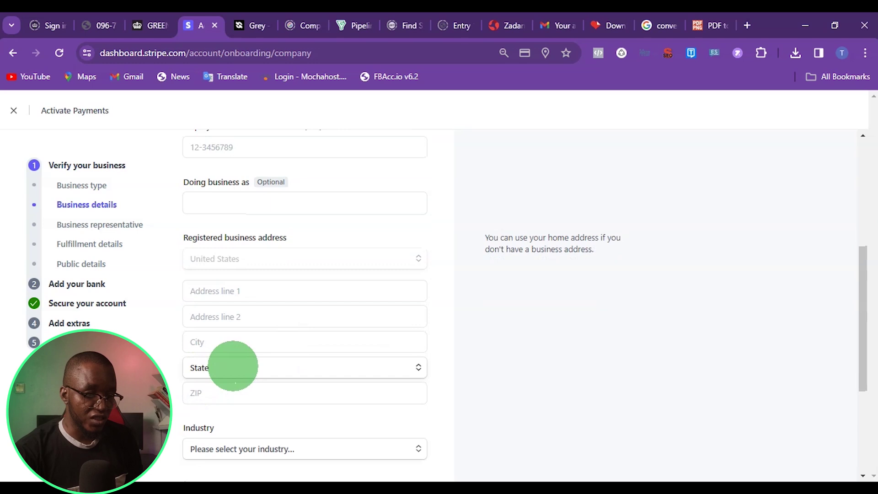
{"action": "scroll", "coordinate": [224, 355], "scroll_direction": "down", "scroll_amount": 4}
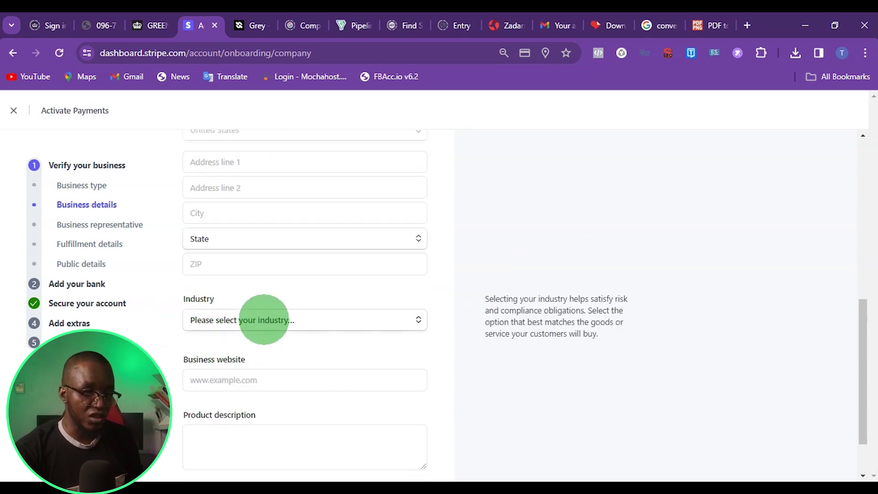
{"action": "scroll", "coordinate": [210, 326], "scroll_direction": "down", "scroll_amount": 2}
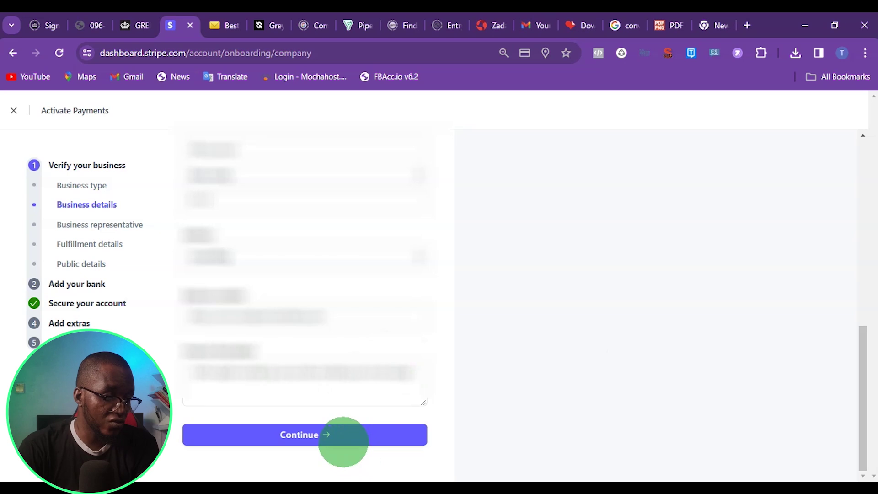
{"action": "left_click", "coordinate": [343, 435]}
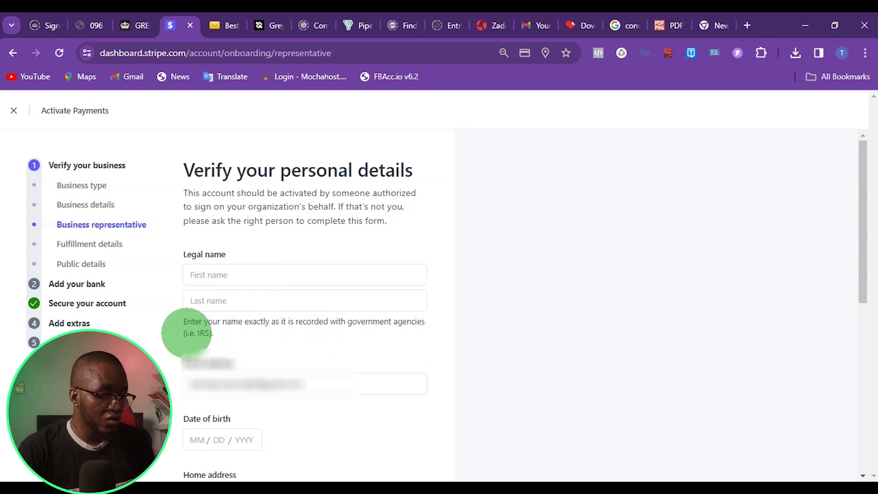
Enter the representative's name and autofill their home address
{"action": "left_click_drag", "start_coordinate": [183, 321], "coordinate": [199, 333]}
{"action": "left_click", "coordinate": [234, 330]}
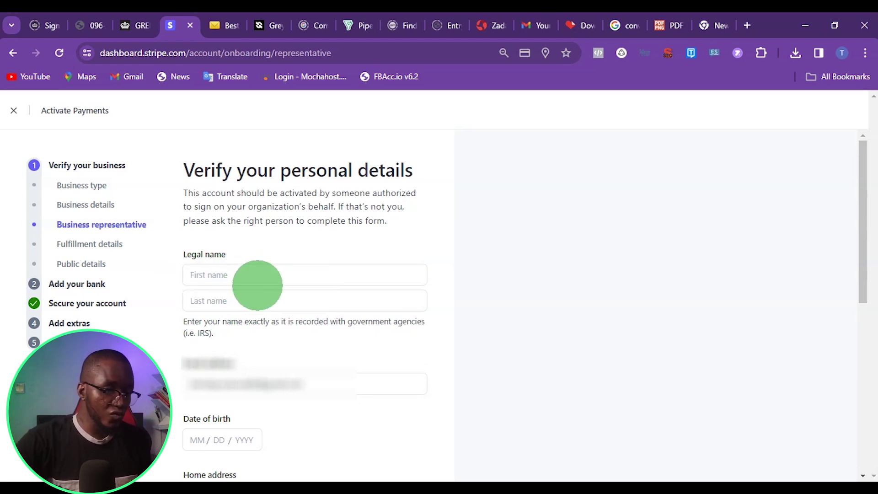
{"action": "scroll", "coordinate": [270, 337], "scroll_direction": "down", "scroll_amount": 3}
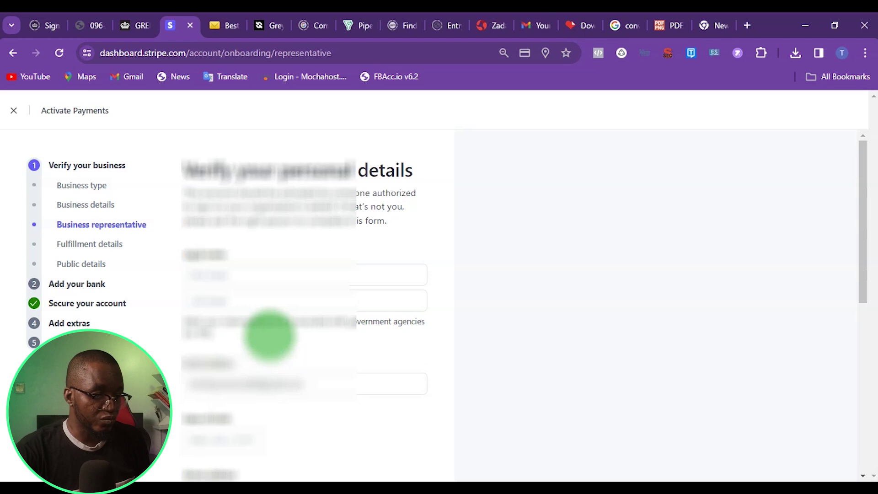
{"action": "scroll", "coordinate": [221, 281], "scroll_direction": "down", "scroll_amount": 2}
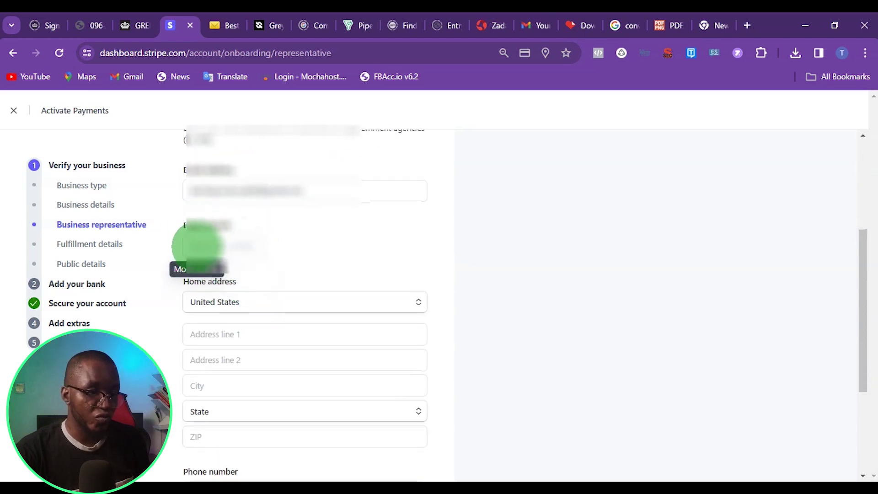
{"action": "scroll", "coordinate": [247, 249], "scroll_direction": "down", "scroll_amount": 2}
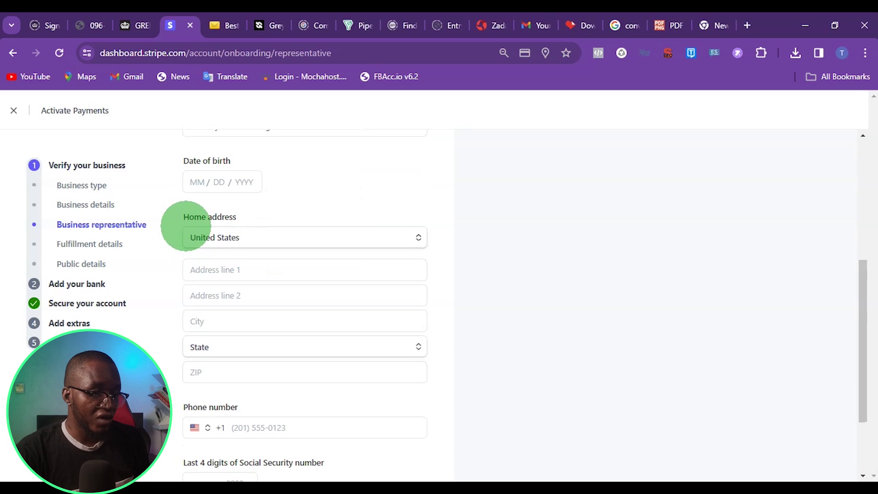
{"action": "scroll", "coordinate": [183, 228], "scroll_direction": "down", "scroll_amount": 3}
{"action": "left_click", "coordinate": [268, 303]}
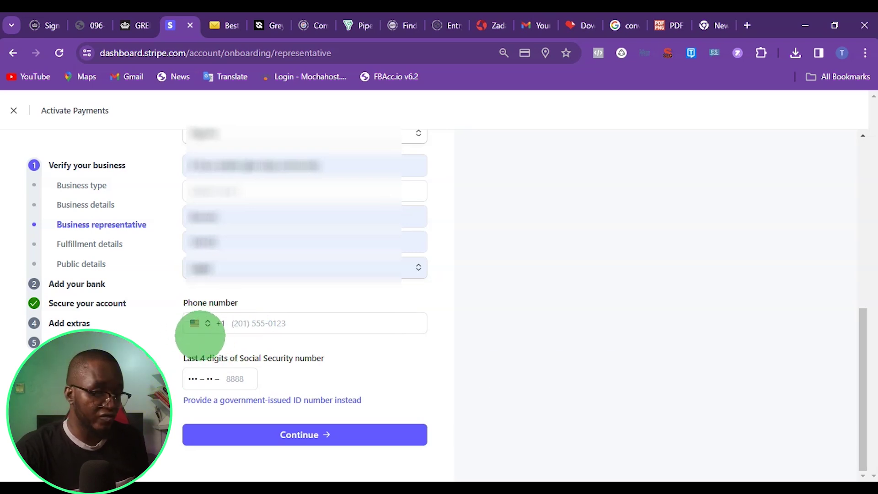
Keep the phone country code as United States, enter the phone number, and select the SSN field
{"action": "left_click", "coordinate": [193, 324]}
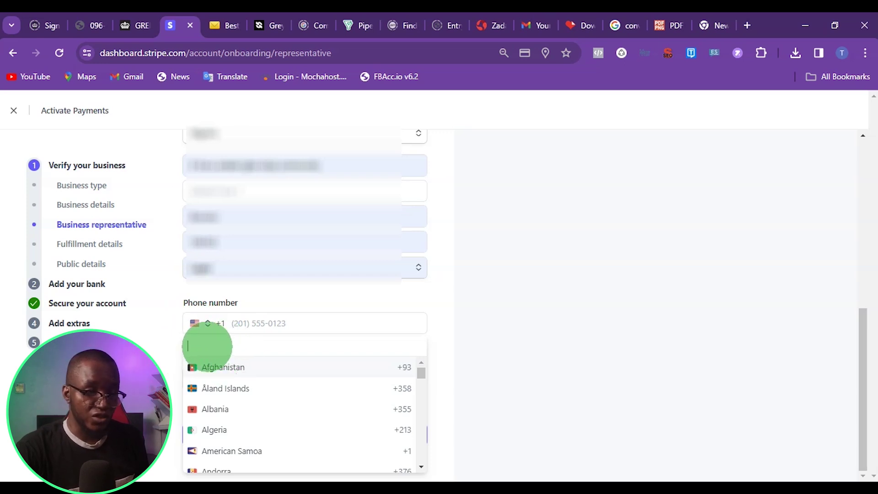
{"action": "type", "text": "nig"}
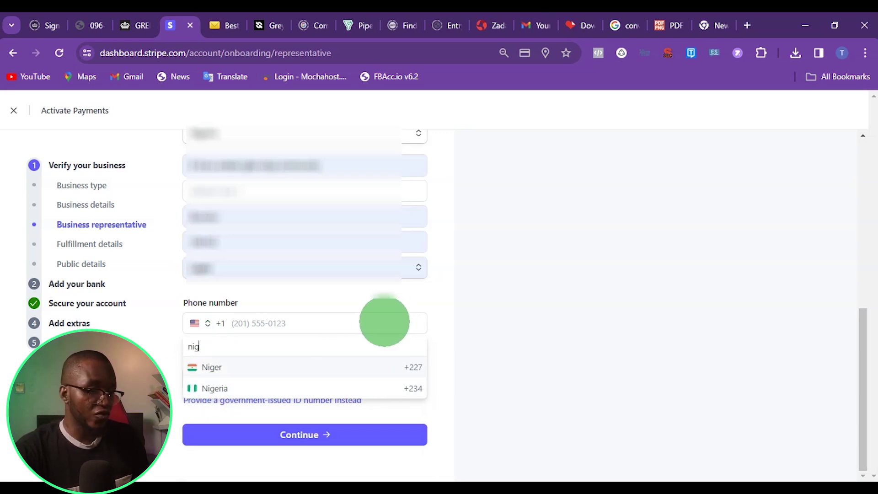
{"action": "key", "text": "BackSpace"}
{"action": "key", "text": "BackSpace"}
{"action": "key", "text": "BackSpace"}
{"action": "key", "text": "Escape"}
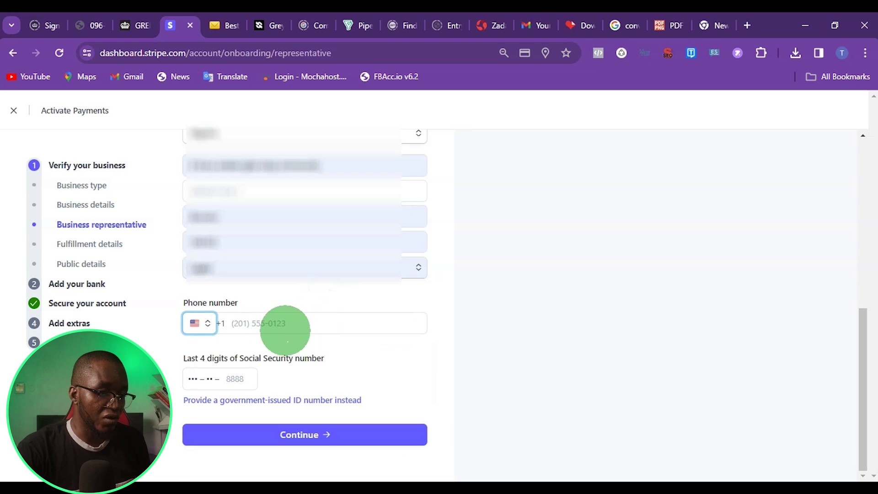
{"action": "left_click", "coordinate": [184, 379]}
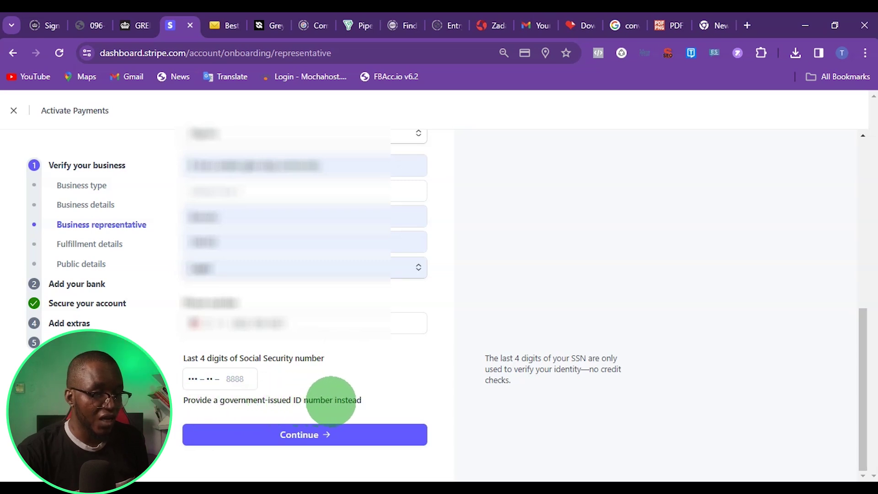
Switch to a government ID number issued by Nigeria and enter the National Identity Number
{"action": "left_click", "coordinate": [336, 399]}
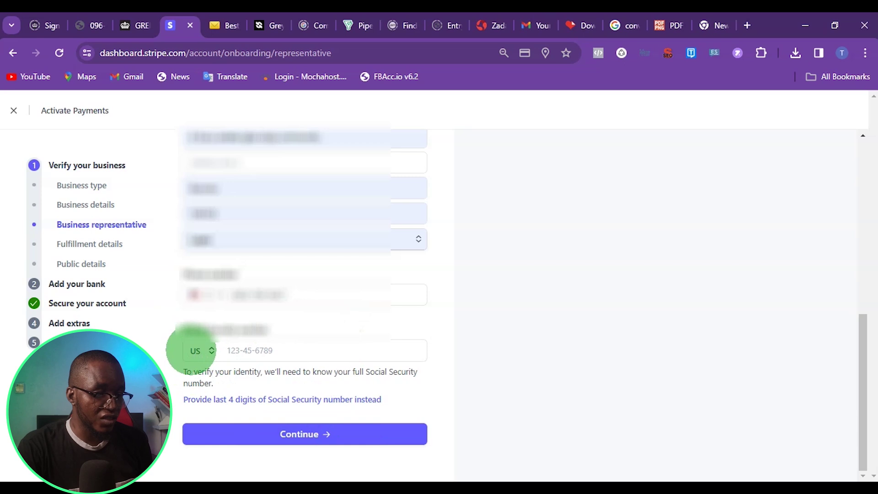
{"action": "left_click", "coordinate": [195, 350]}
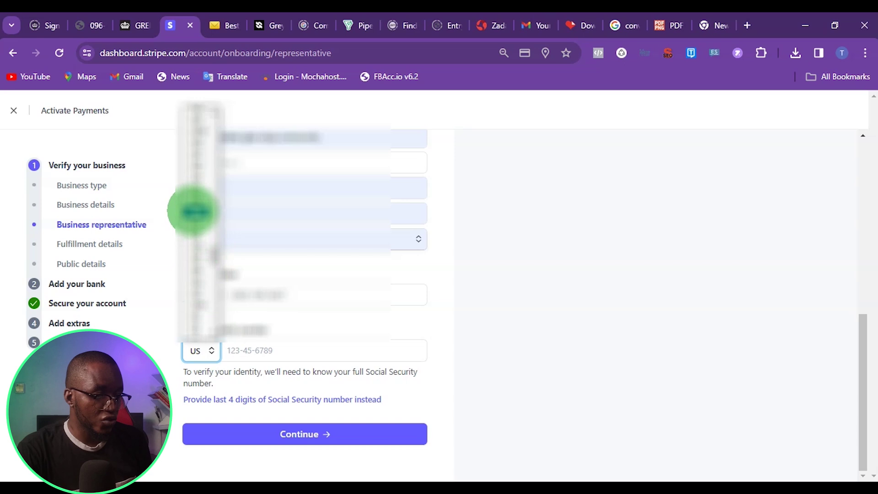
{"action": "left_click", "coordinate": [193, 211]}
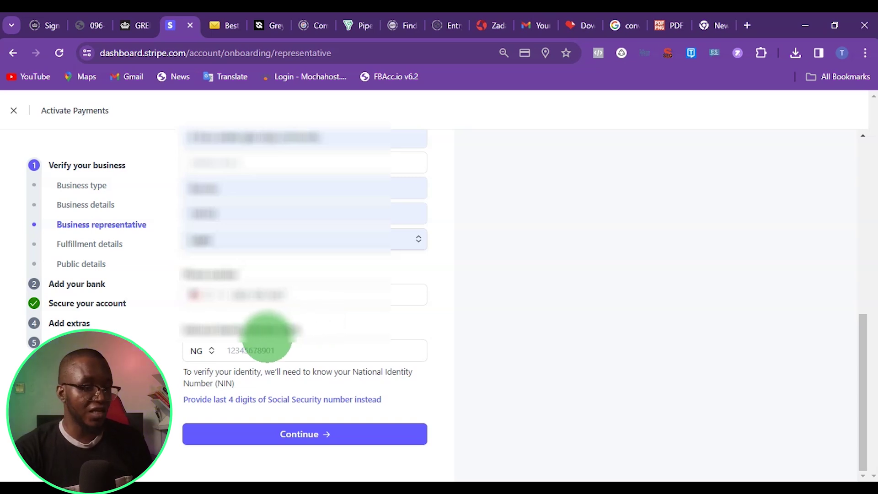
{"action": "left_click", "coordinate": [249, 352]}
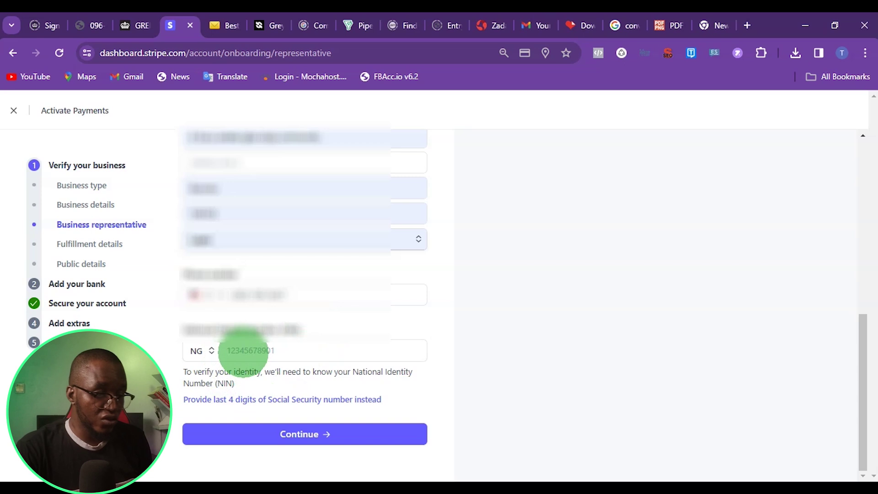
{"action": "left_click", "coordinate": [246, 344]}
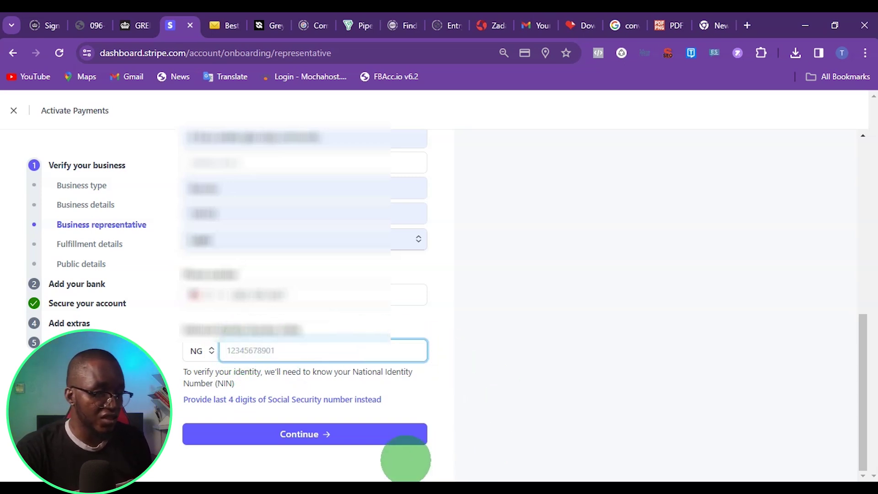
Submit the representative's identity and confirm the personal details
{"action": "left_click", "coordinate": [237, 438]}
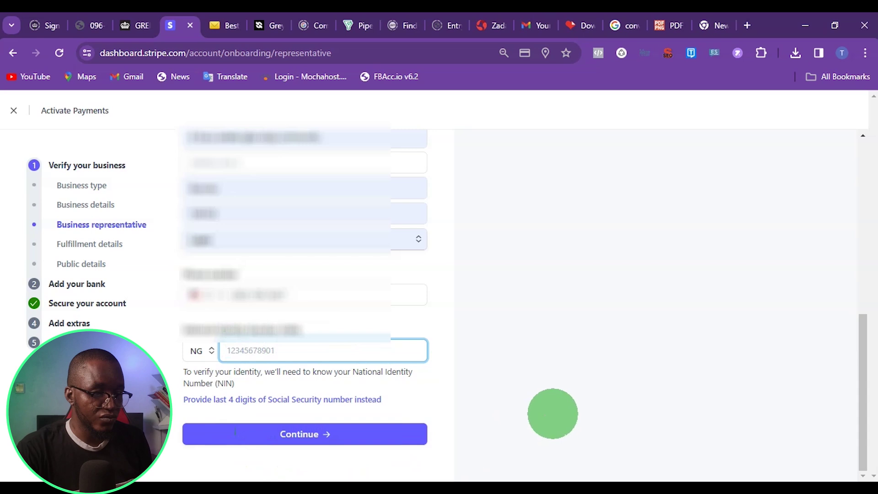
{"action": "left_click_drag", "start_coordinate": [183, 171], "coordinate": [431, 174]}
{"action": "left_click", "coordinate": [322, 223]}
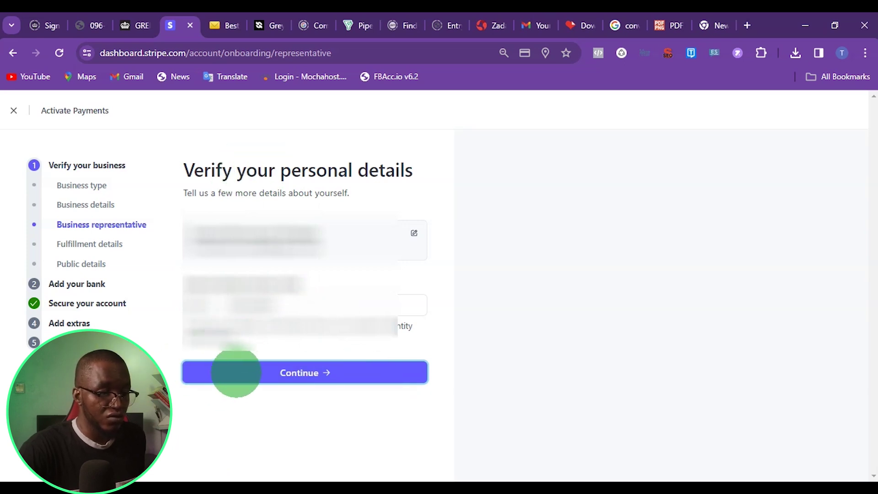
{"action": "left_click", "coordinate": [302, 375]}
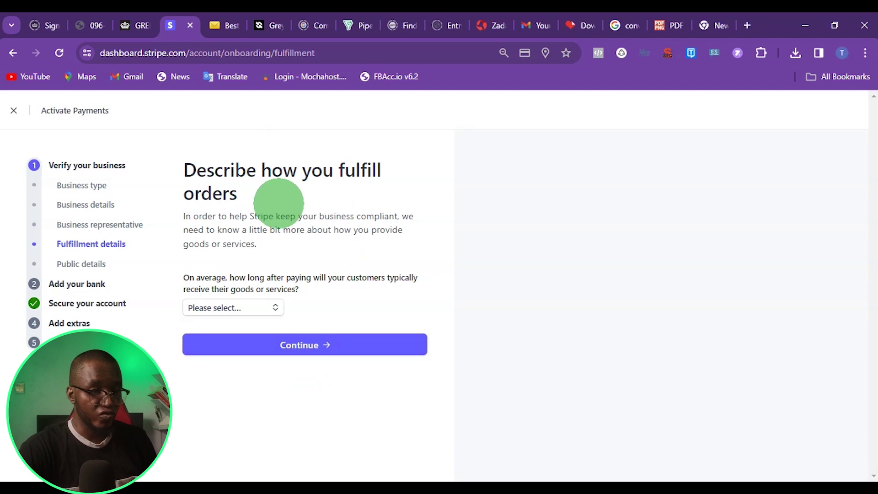
Set customer delivery time to Within 2 weeks and submit the fulfillment details
{"action": "left_click", "coordinate": [228, 307]}
{"action": "left_click", "coordinate": [228, 345]}
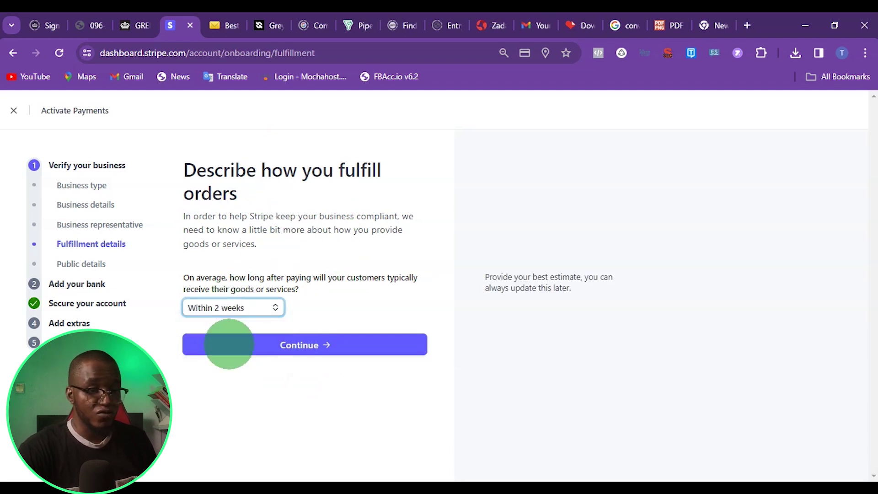
{"action": "left_click", "coordinate": [239, 313]}
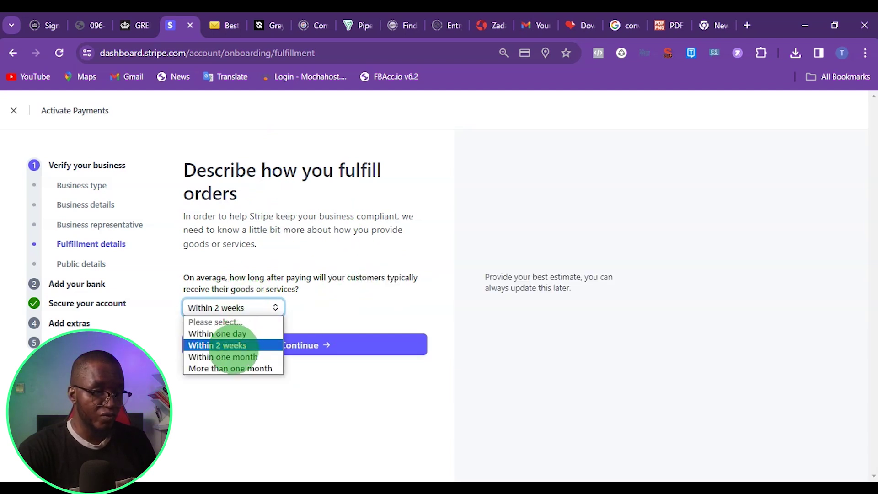
{"action": "left_click", "coordinate": [231, 357]}
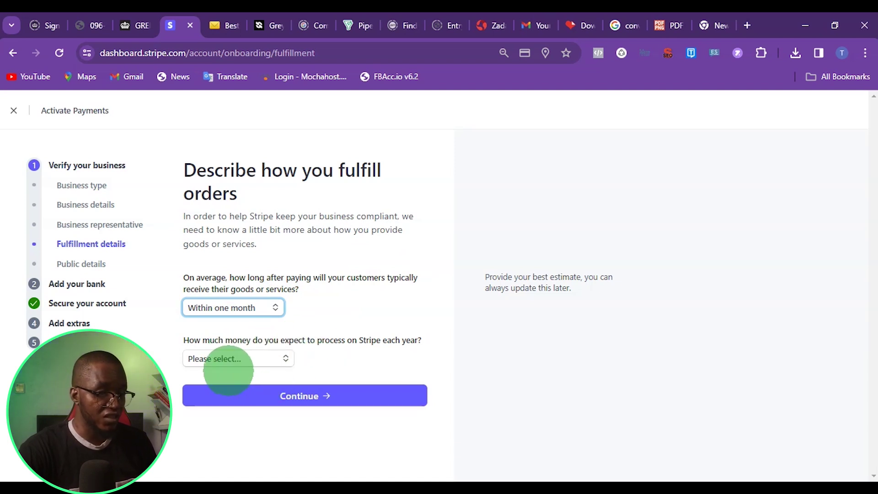
{"action": "left_click", "coordinate": [226, 358]}
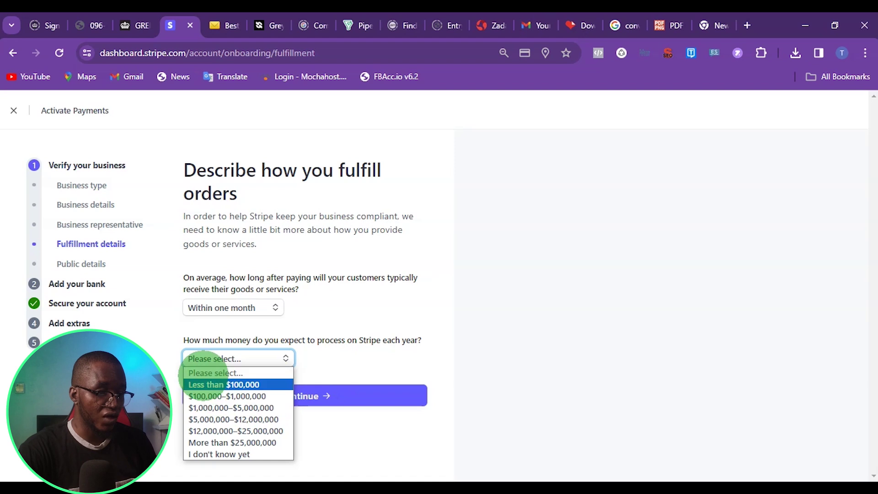
{"action": "left_click", "coordinate": [233, 306]}
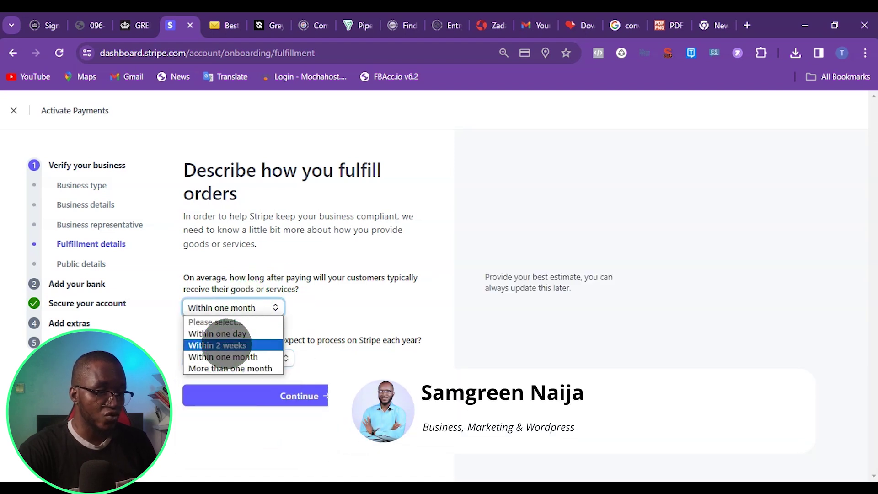
{"action": "left_click", "coordinate": [217, 345]}
{"action": "left_click", "coordinate": [303, 344]}
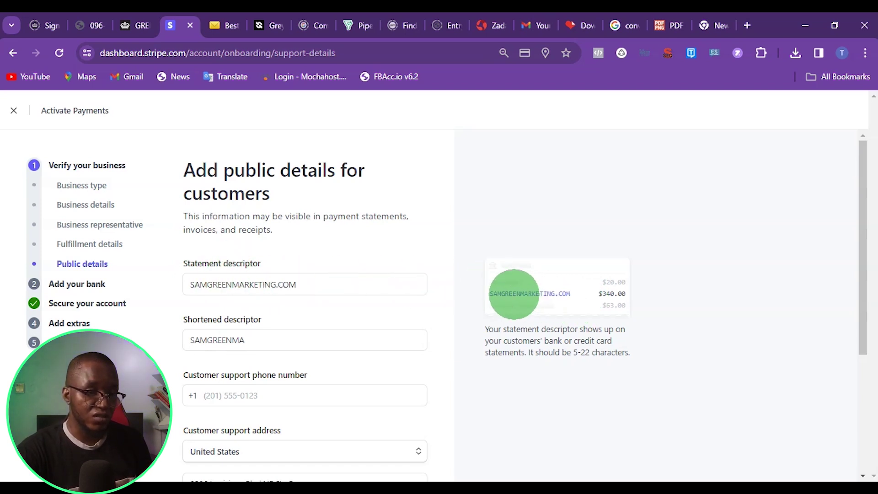
Fill the customer support phone number from autofill and review the prefilled support address
{"action": "left_click", "coordinate": [251, 349]}
{"action": "scroll", "coordinate": [250, 351], "scroll_direction": "down", "scroll_amount": 1}
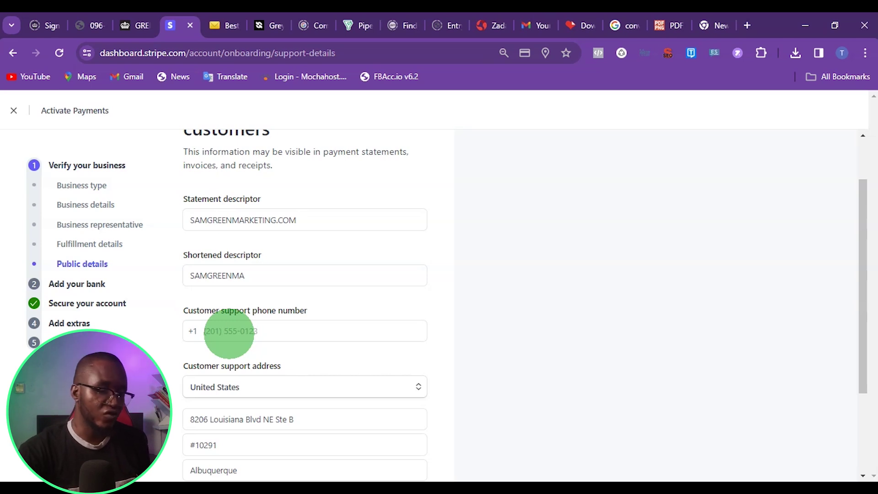
{"action": "left_click", "coordinate": [236, 331]}
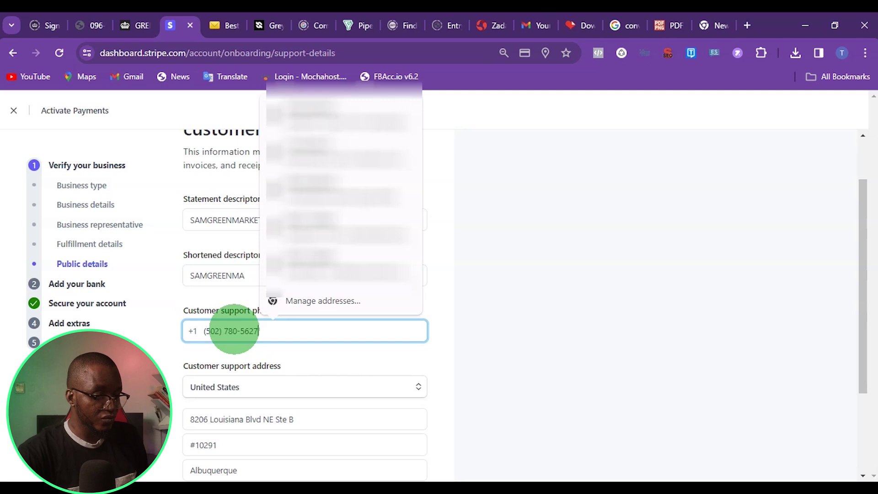
{"action": "scroll", "coordinate": [247, 315], "scroll_direction": "down", "scroll_amount": 3}
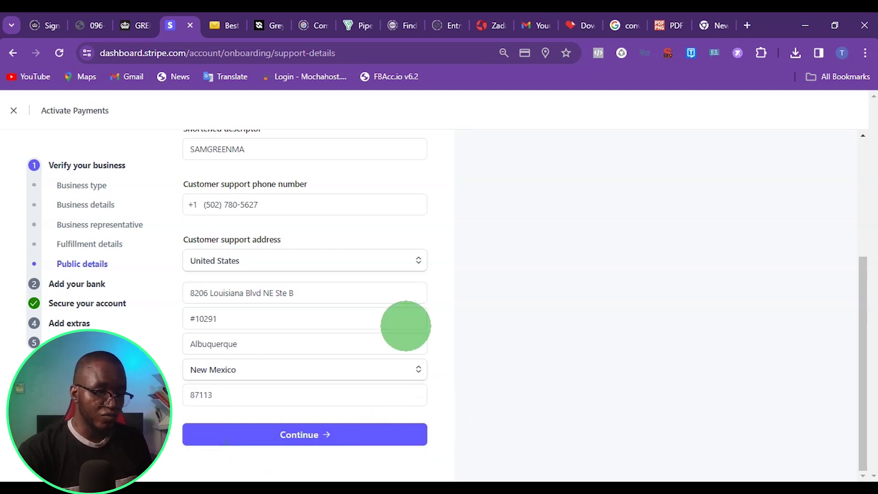
Submit the public details and scroll the bank page down to the manual-entry link
{"action": "left_click", "coordinate": [353, 429]}
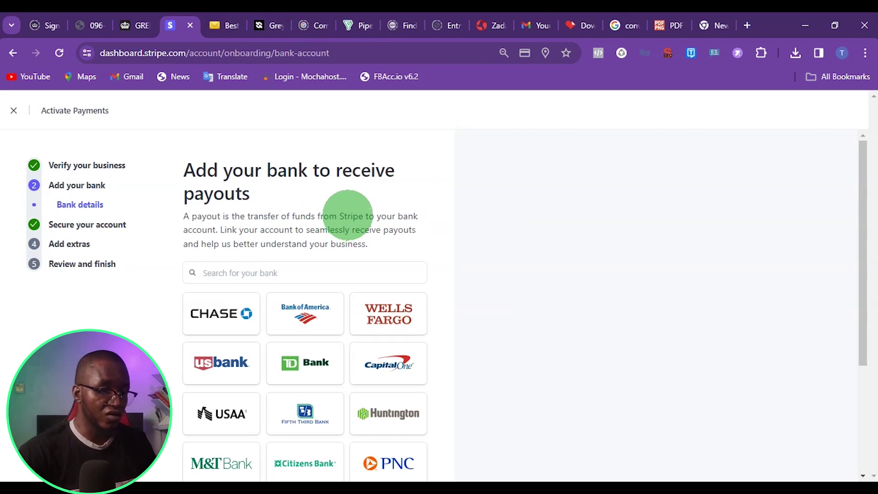
{"action": "scroll", "coordinate": [351, 208], "scroll_direction": "down", "scroll_amount": 3}
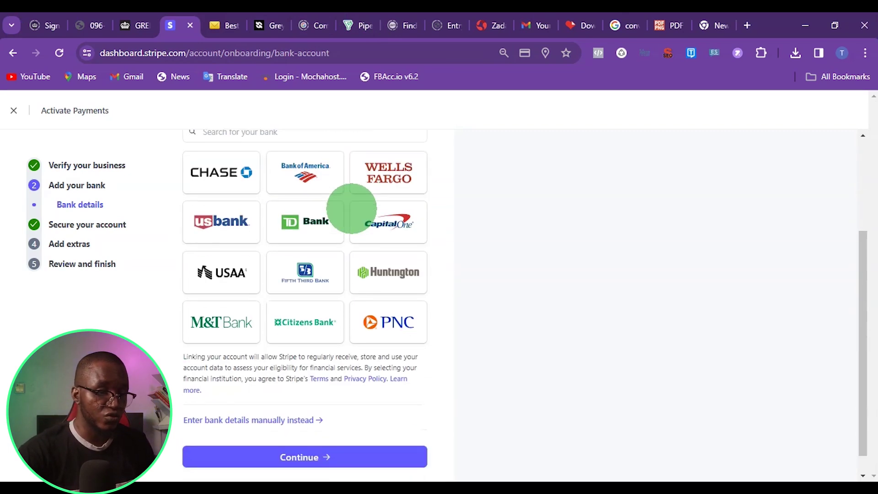
{"action": "scroll", "coordinate": [521, 421], "scroll_direction": "up", "scroll_amount": 3}
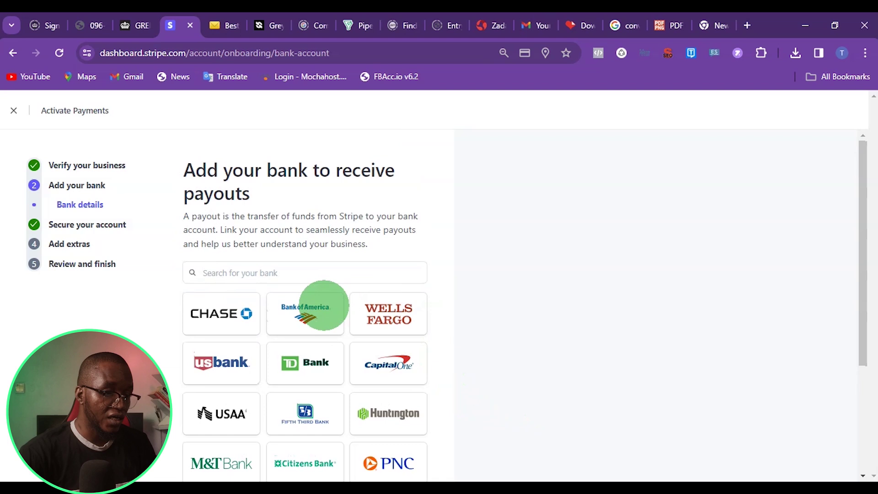
{"action": "scroll", "coordinate": [320, 302], "scroll_direction": "down", "scroll_amount": 1}
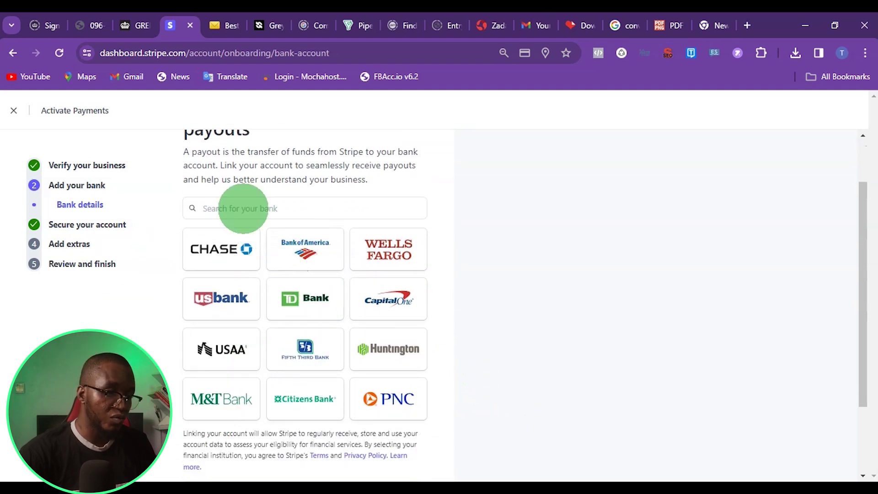
{"action": "scroll", "coordinate": [329, 314], "scroll_direction": "down", "scroll_amount": 2}
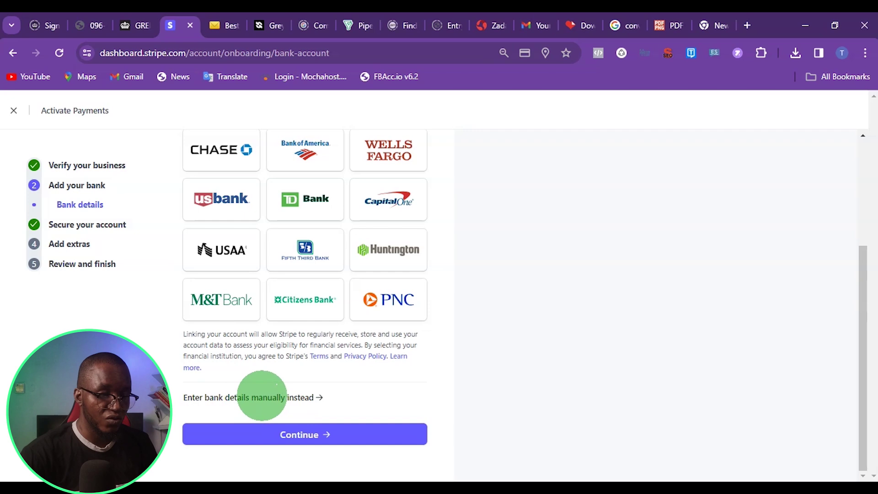
Manually enter routing, account and confirmation numbers to link the First Century Bank USD account
{"action": "left_click", "coordinate": [261, 396]}
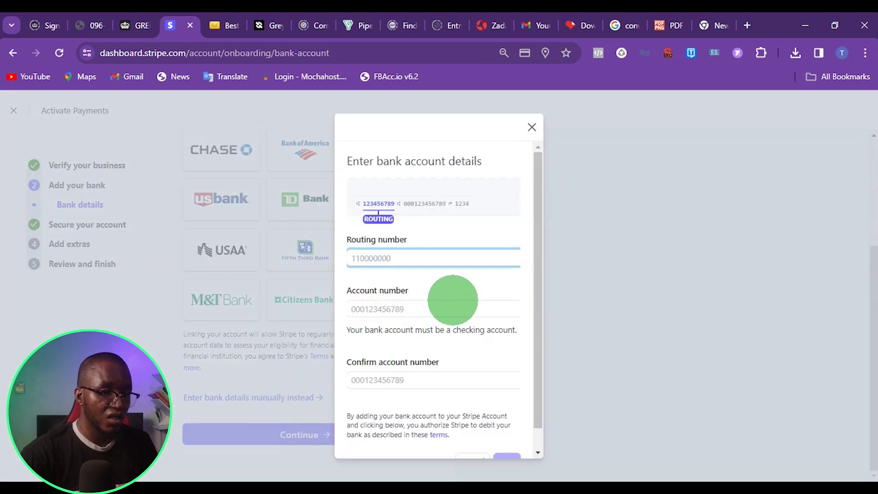
{"action": "left_click", "coordinate": [384, 309]}
{"action": "left_click", "coordinate": [390, 257]}
{"action": "left_click", "coordinate": [372, 311]}
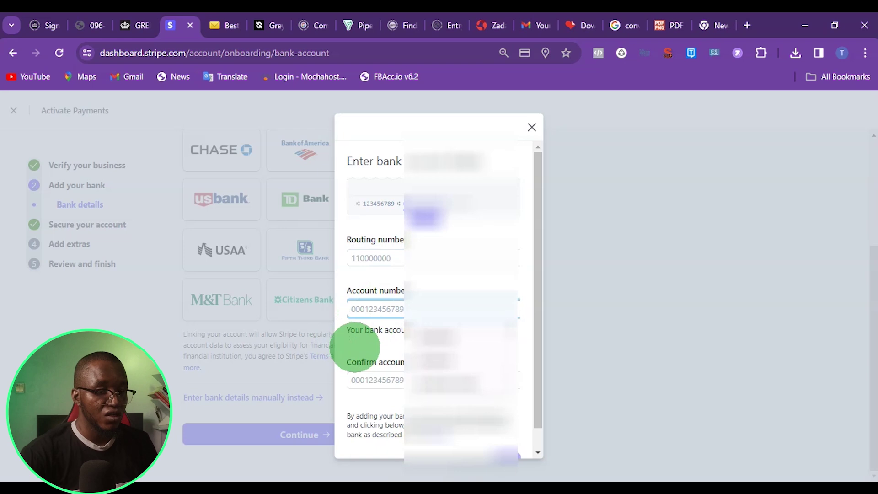
{"action": "left_click", "coordinate": [353, 379]}
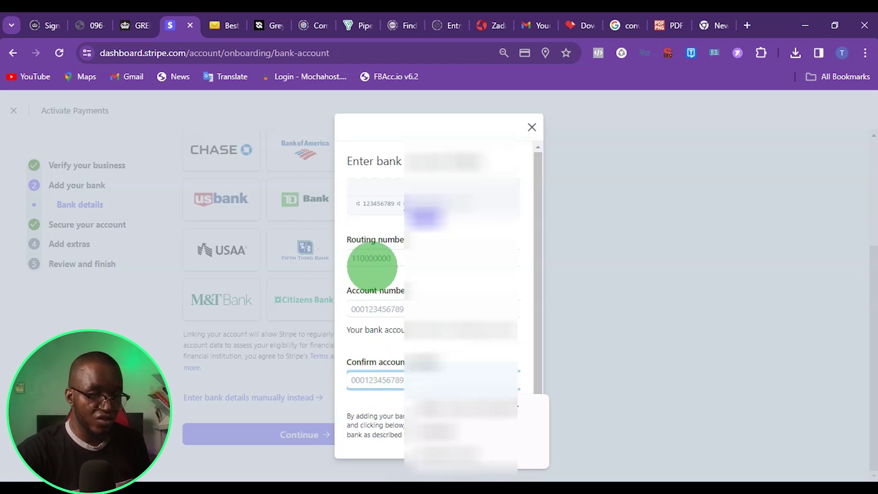
{"action": "left_click", "coordinate": [363, 311]}
{"action": "scroll", "coordinate": [384, 347], "scroll_direction": "down", "scroll_amount": 1}
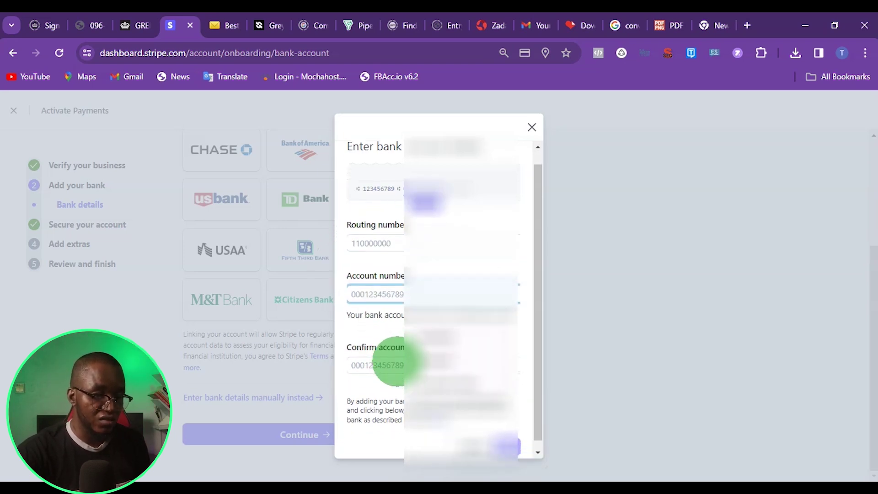
{"action": "left_click", "coordinate": [493, 451]}
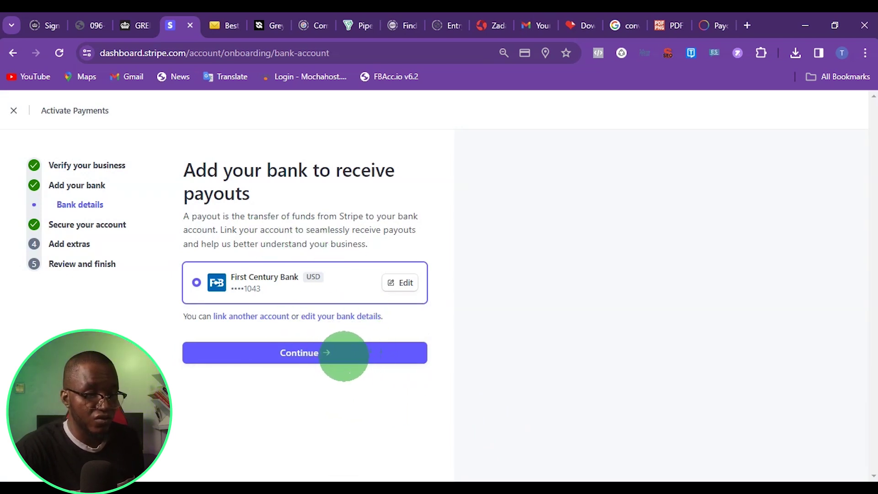
Continue past the linked bank and two-step authentication after reviewing the Authenticator app method
{"action": "left_click", "coordinate": [344, 354]}
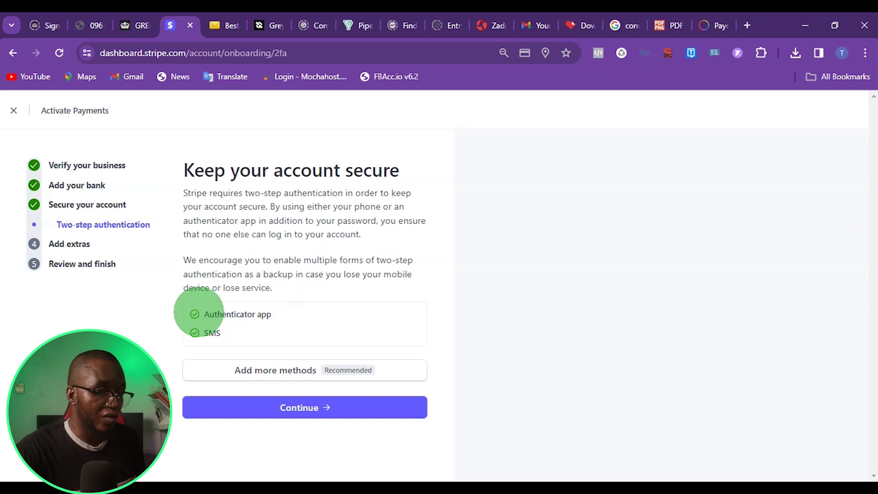
{"action": "left_click_drag", "start_coordinate": [202, 314], "coordinate": [265, 314]}
{"action": "left_click", "coordinate": [291, 314]}
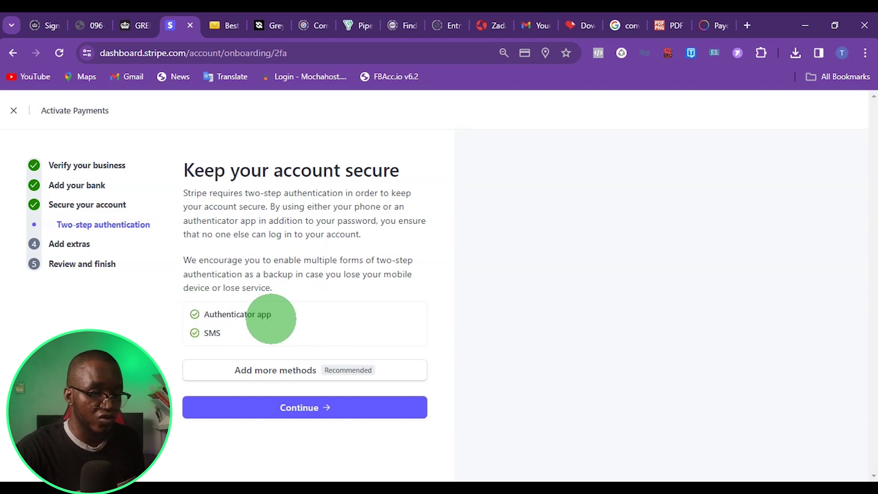
{"action": "triple_click", "coordinate": [247, 314]}
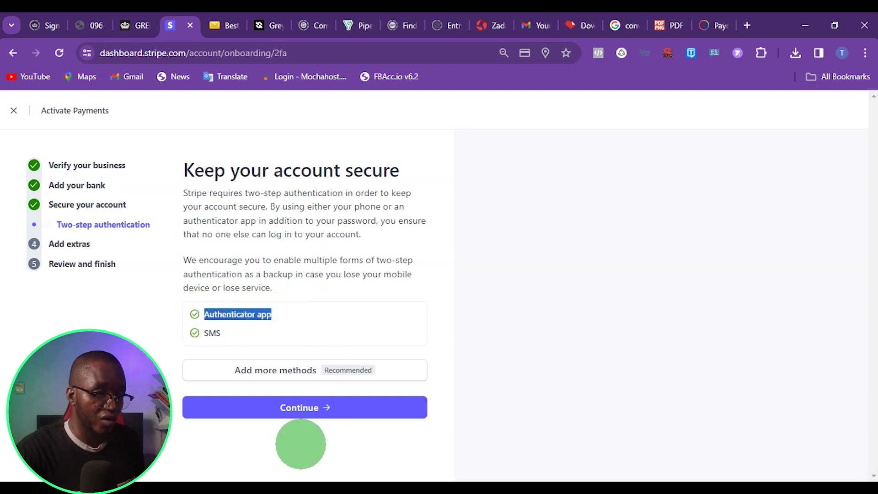
{"action": "left_click", "coordinate": [302, 407]}
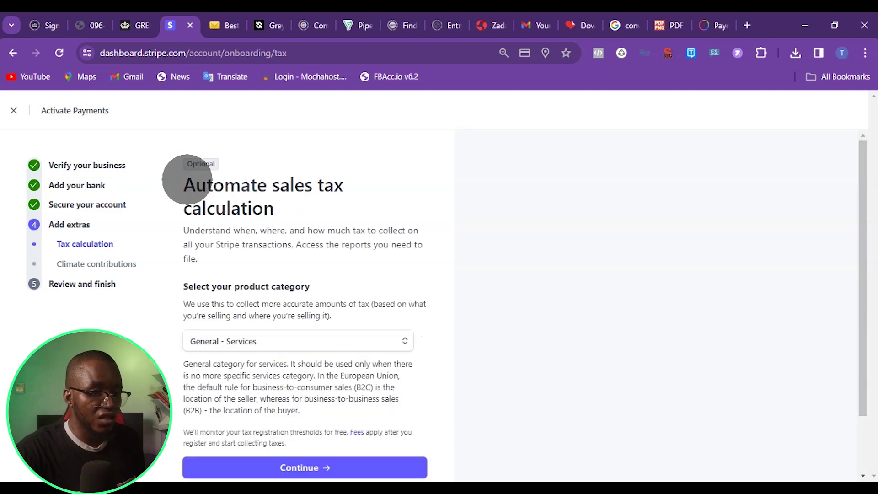
Skip the Automate sales tax calculation extra for now
{"action": "left_click_drag", "start_coordinate": [194, 186], "coordinate": [308, 219]}
{"action": "scroll", "coordinate": [323, 219], "scroll_direction": "down", "scroll_amount": 2}
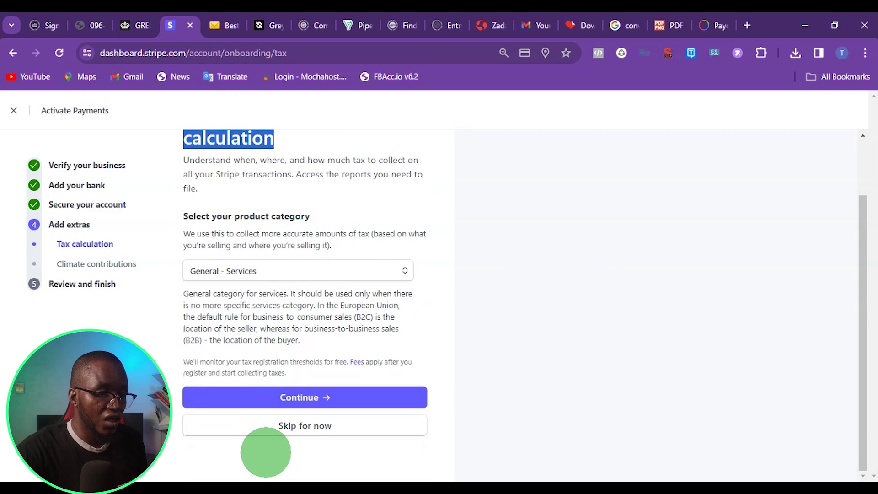
{"action": "left_click", "coordinate": [296, 427]}
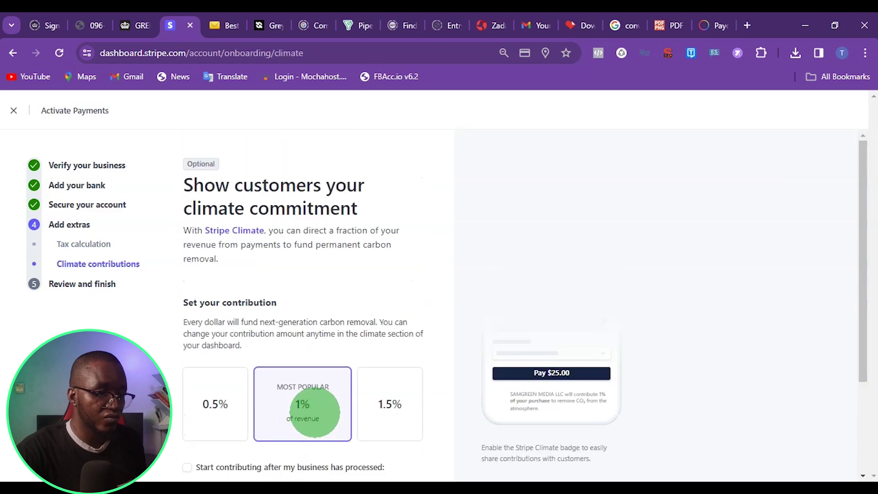
Decline climate contributions with 'No thanks' to finish the Add extras step
{"action": "scroll", "coordinate": [320, 270], "scroll_direction": "down", "scroll_amount": 3}
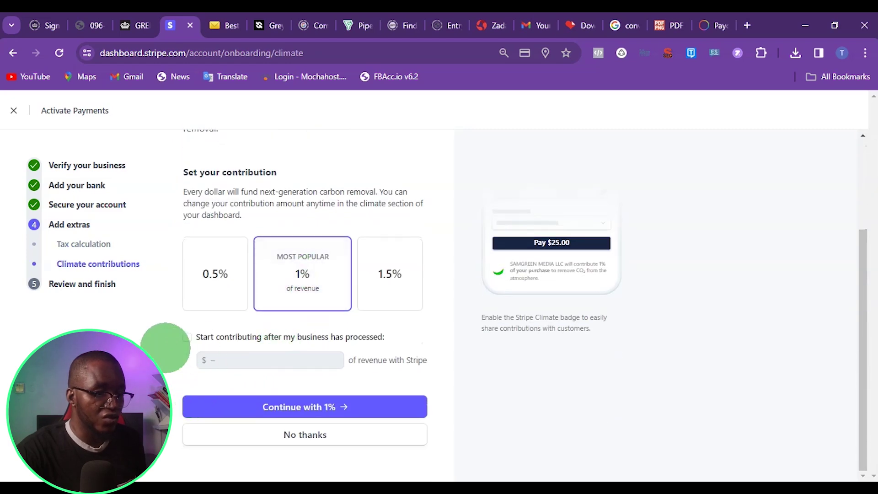
{"action": "scroll", "coordinate": [165, 347], "scroll_direction": "up", "scroll_amount": 3}
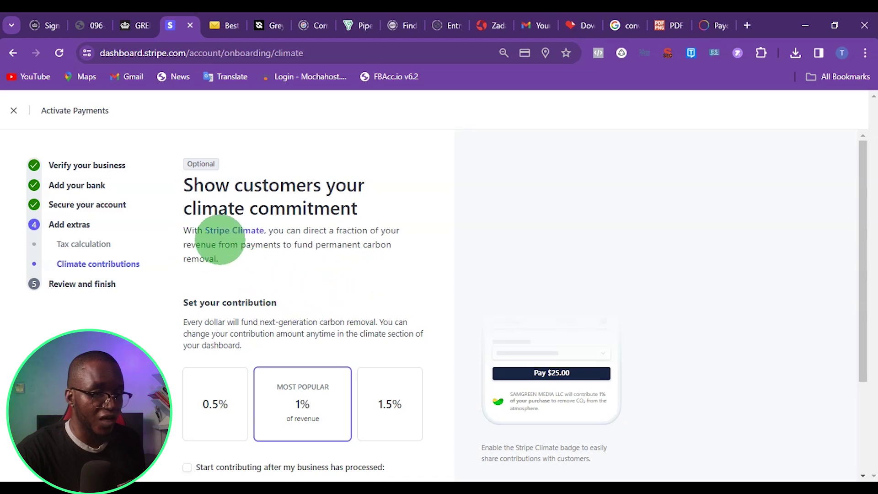
{"action": "scroll", "coordinate": [334, 288], "scroll_direction": "down", "scroll_amount": 3}
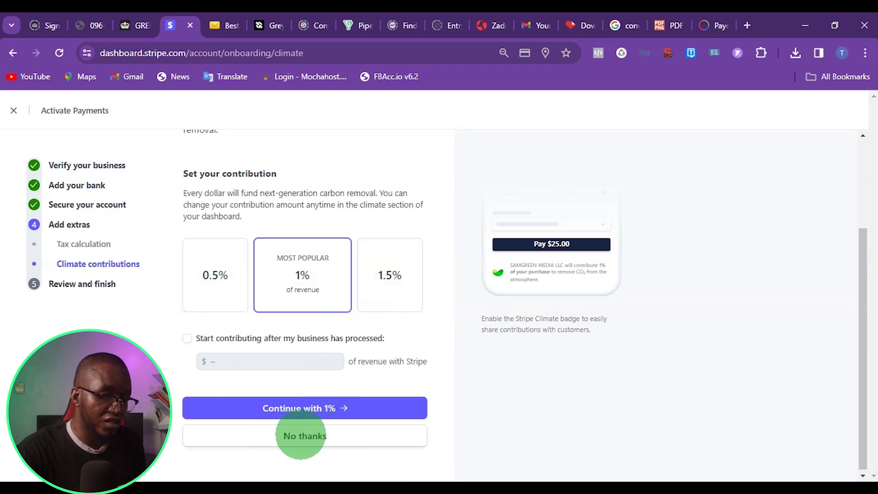
{"action": "left_click", "coordinate": [282, 434]}
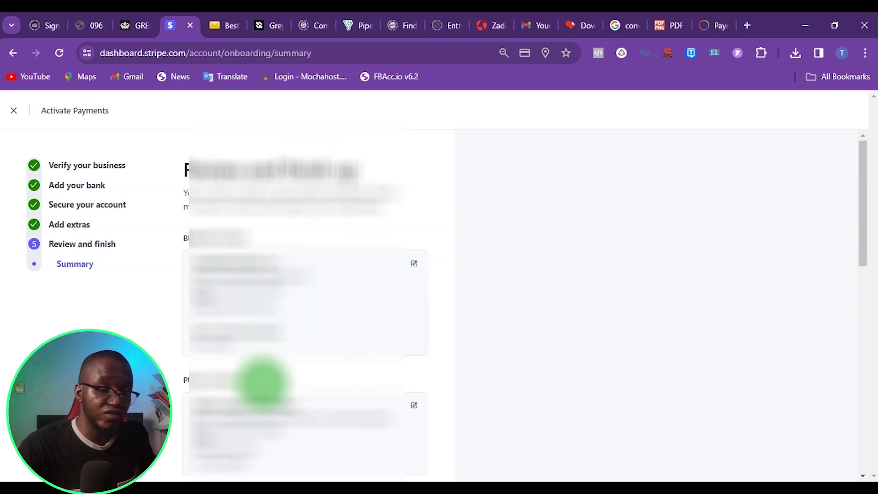
Agree to the terms and submit the onboarding from the Summary page
{"action": "scroll", "coordinate": [263, 381], "scroll_direction": "down", "scroll_amount": 10}
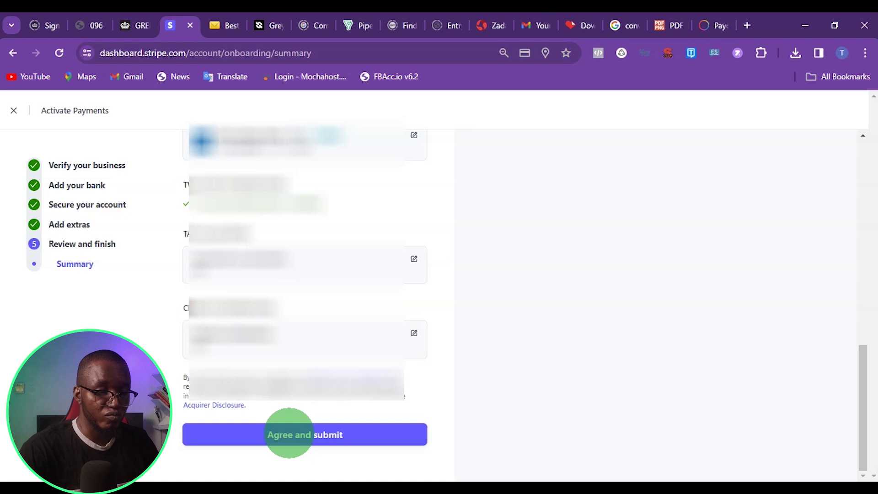
{"action": "left_click", "coordinate": [289, 433]}
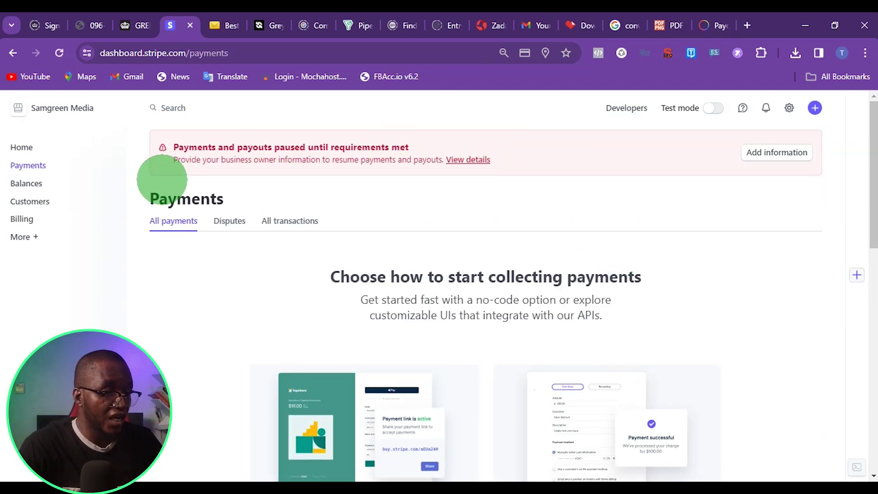
Highlight the paused-payments warning, then view details of the outstanding business owner requirement
{"action": "left_click_drag", "start_coordinate": [173, 147], "coordinate": [260, 151]}
{"action": "triple_click", "coordinate": [183, 150]}
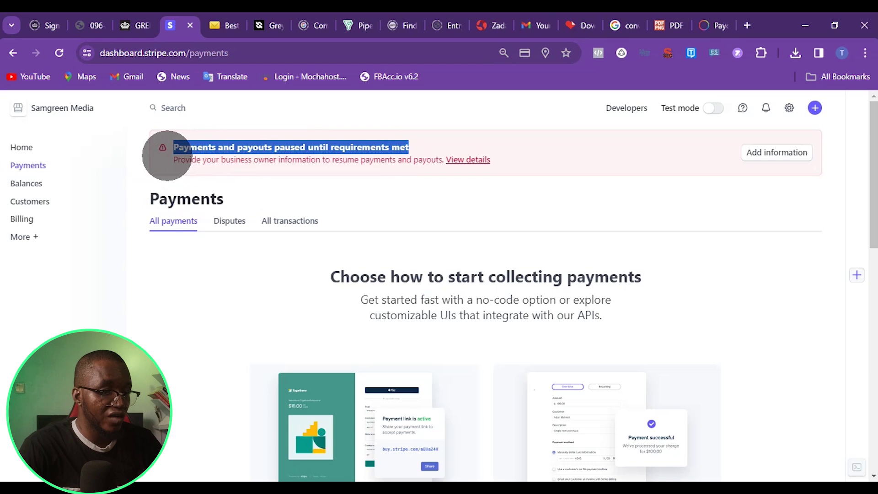
{"action": "left_click_drag", "start_coordinate": [179, 160], "coordinate": [562, 163]}
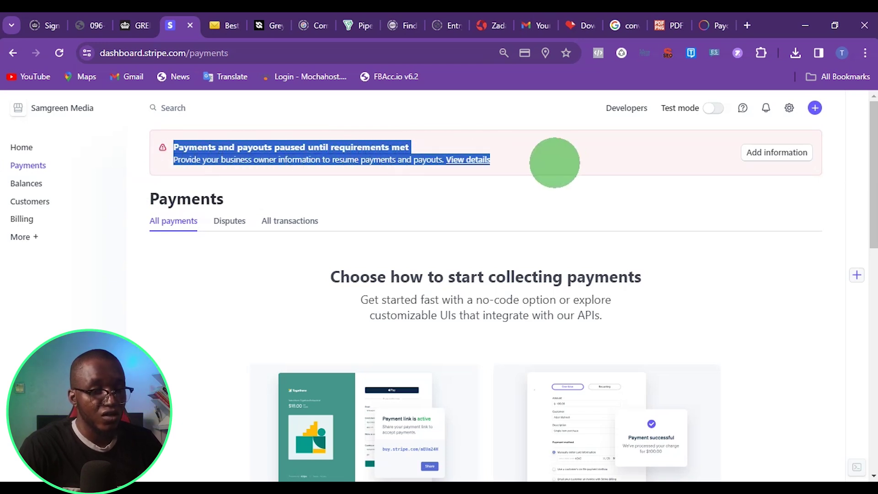
{"action": "left_click", "coordinate": [551, 163]}
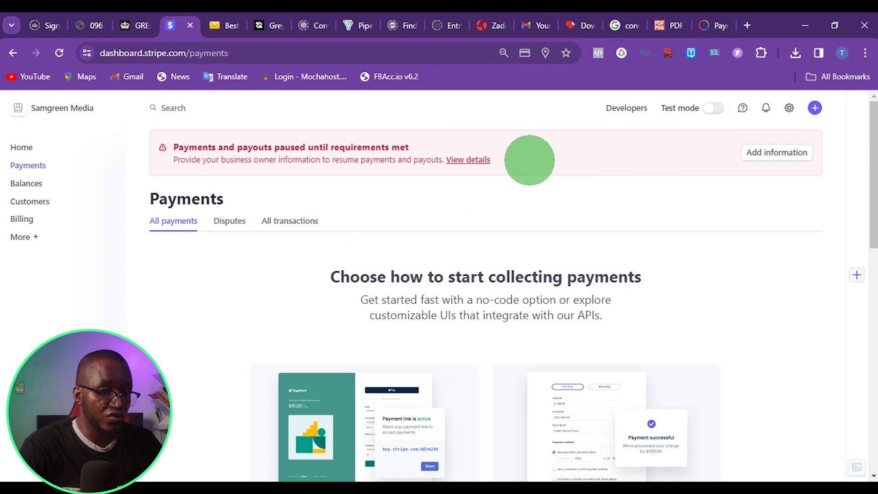
{"action": "left_click", "coordinate": [465, 160]}
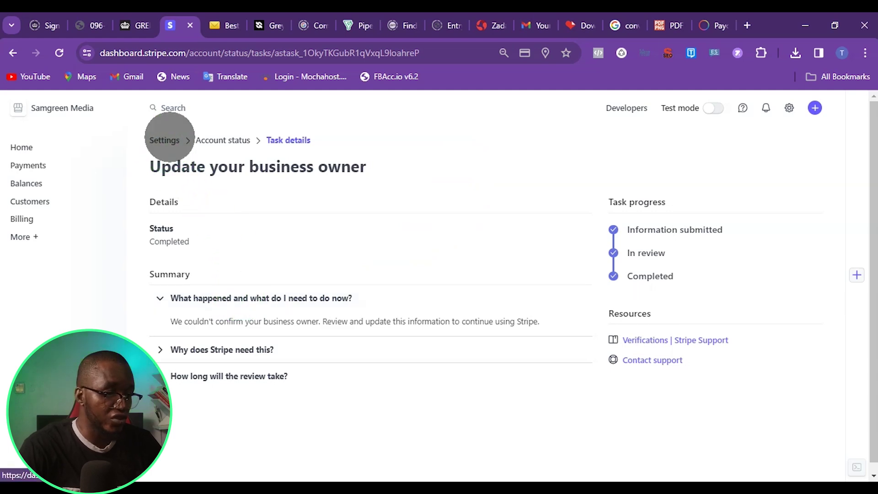
Open Account status from Settings and review its Completed and Active task lists
{"action": "left_click", "coordinate": [164, 139]}
{"action": "scroll", "coordinate": [241, 312], "scroll_direction": "down", "scroll_amount": 5}
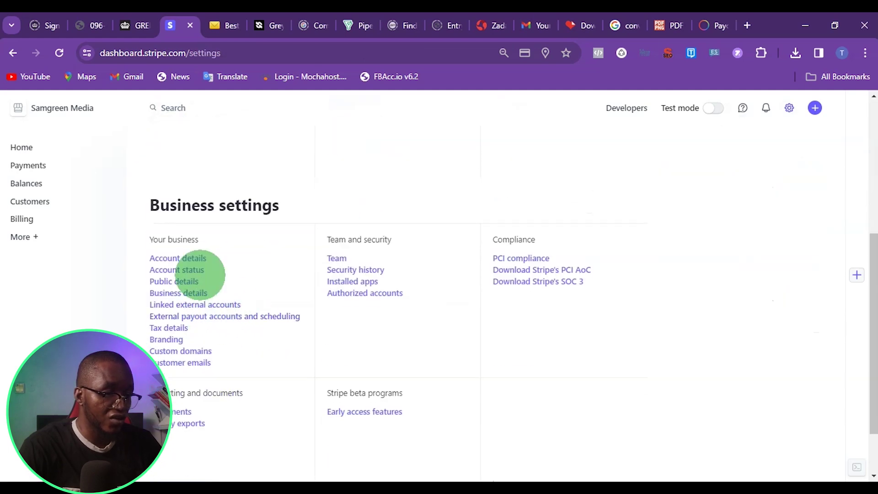
{"action": "left_click", "coordinate": [186, 268]}
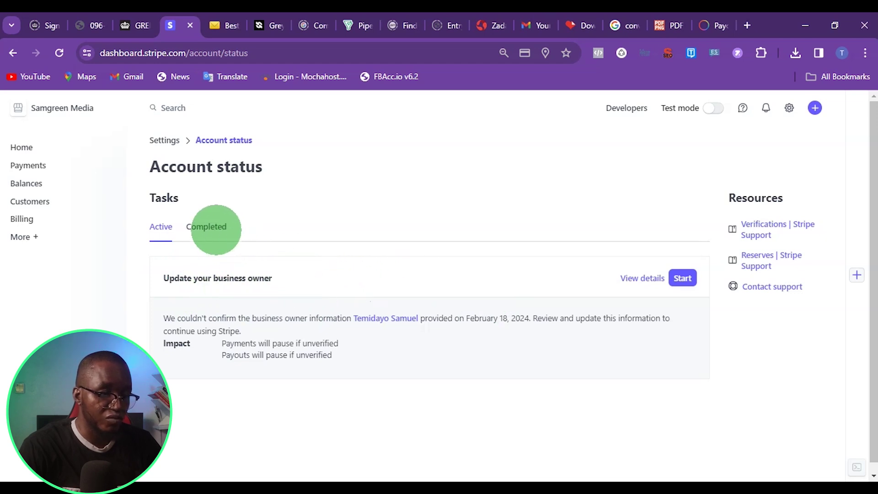
{"action": "left_click", "coordinate": [207, 229]}
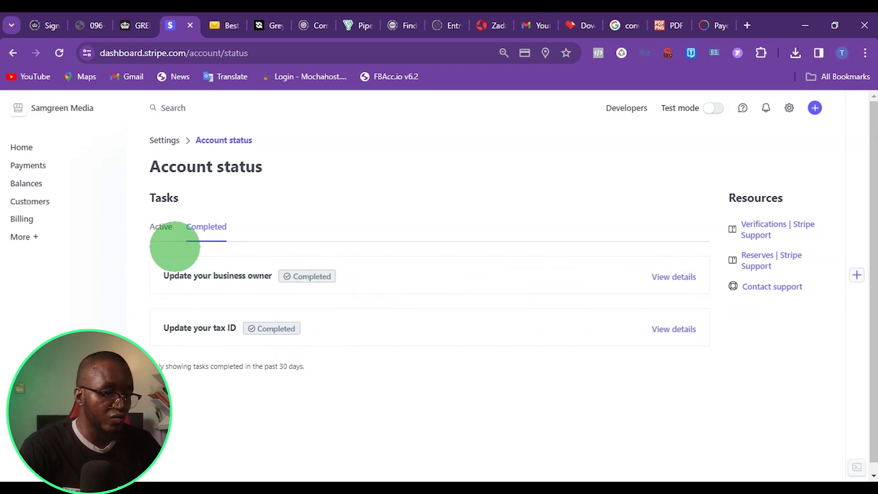
{"action": "left_click", "coordinate": [163, 227]}
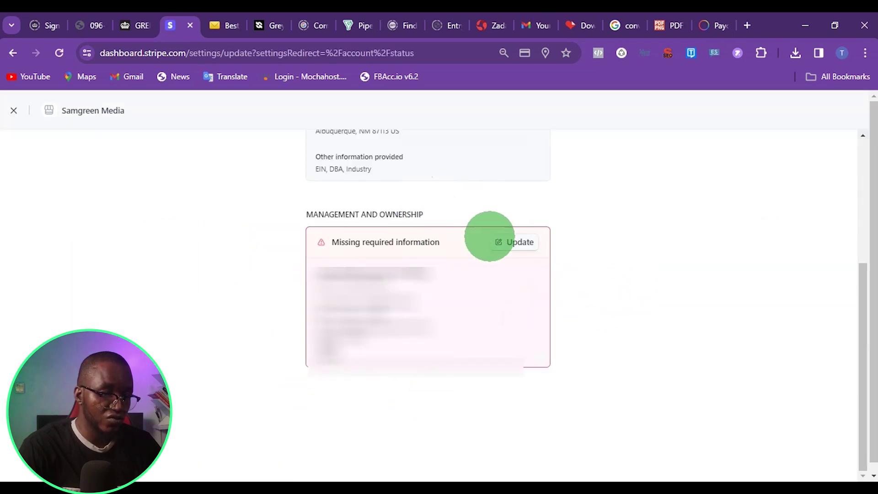
Update Management and ownership, choosing 'Upload a file' for the owner's ID verification
{"action": "left_click", "coordinate": [508, 242]}
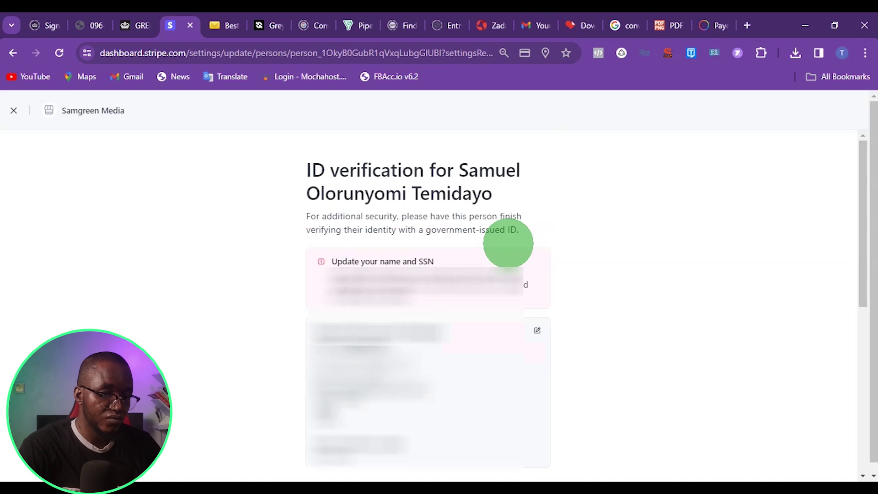
{"action": "scroll", "coordinate": [508, 241], "scroll_direction": "down", "scroll_amount": 1}
{"action": "left_click_drag", "start_coordinate": [332, 208], "coordinate": [414, 212]}
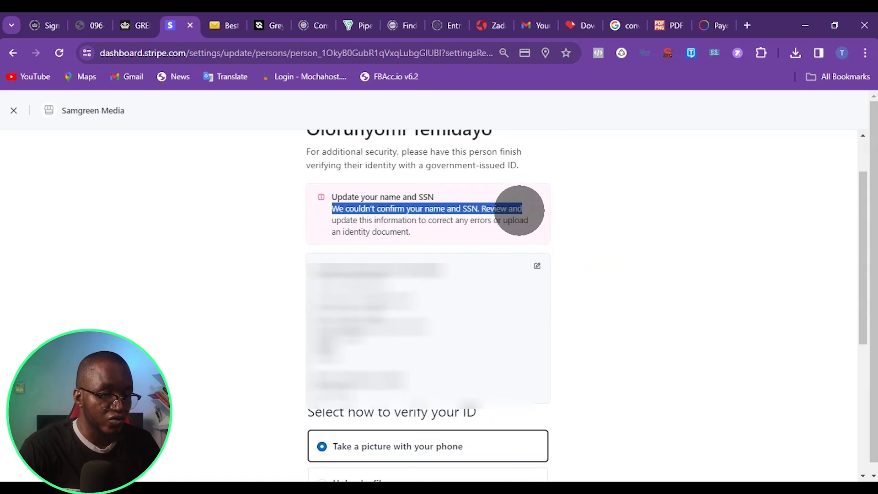
{"action": "left_click_drag", "start_coordinate": [522, 210], "coordinate": [441, 224]}
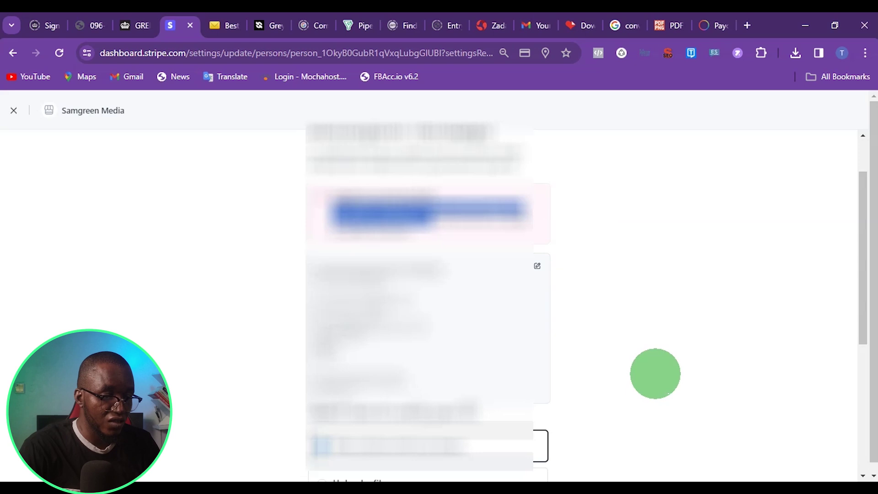
{"action": "scroll", "coordinate": [615, 332], "scroll_direction": "down", "scroll_amount": 3}
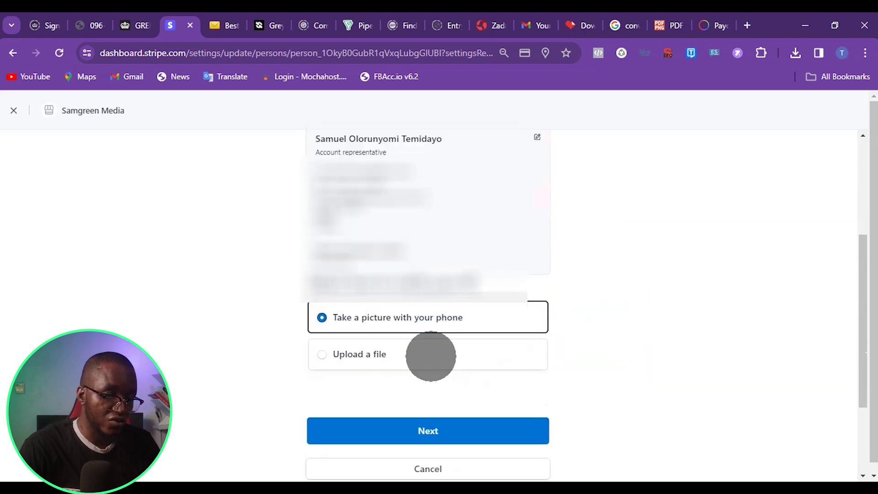
{"action": "left_click", "coordinate": [431, 356]}
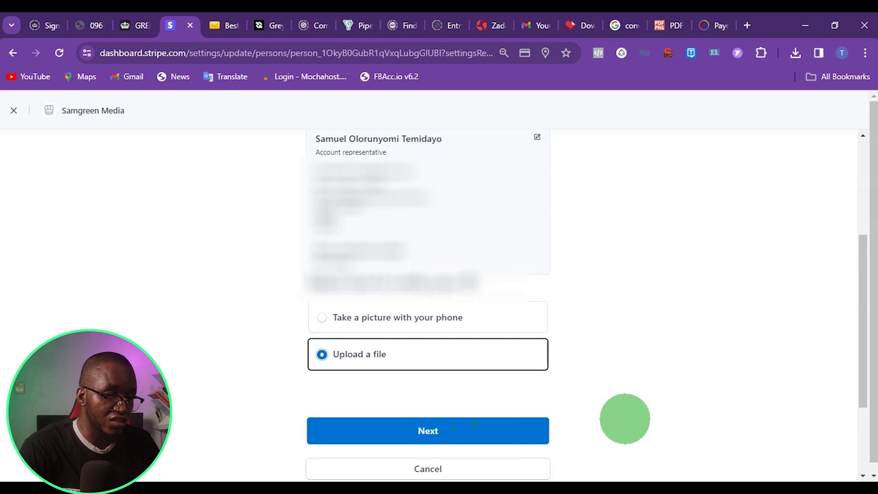
{"action": "left_click", "coordinate": [461, 429]}
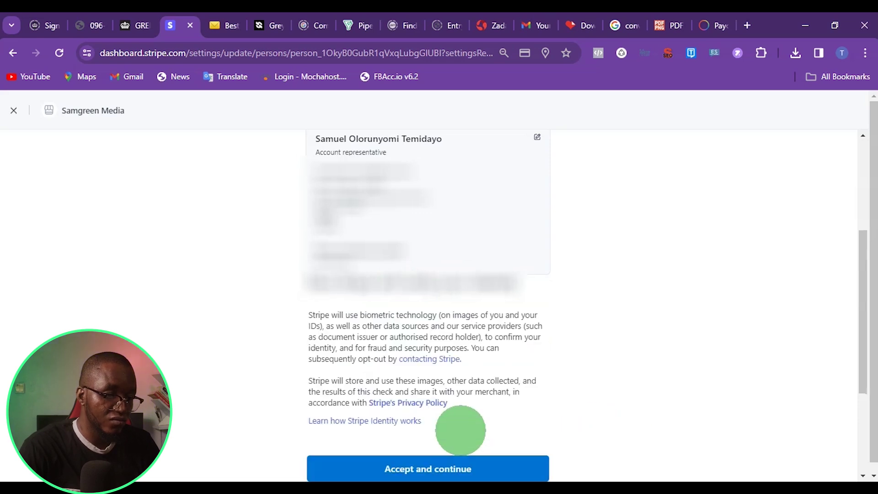
Accept the identity verification terms and return to the Home dashboard
{"action": "scroll", "coordinate": [471, 366], "scroll_direction": "down", "scroll_amount": 1}
{"action": "left_click", "coordinate": [453, 338]}
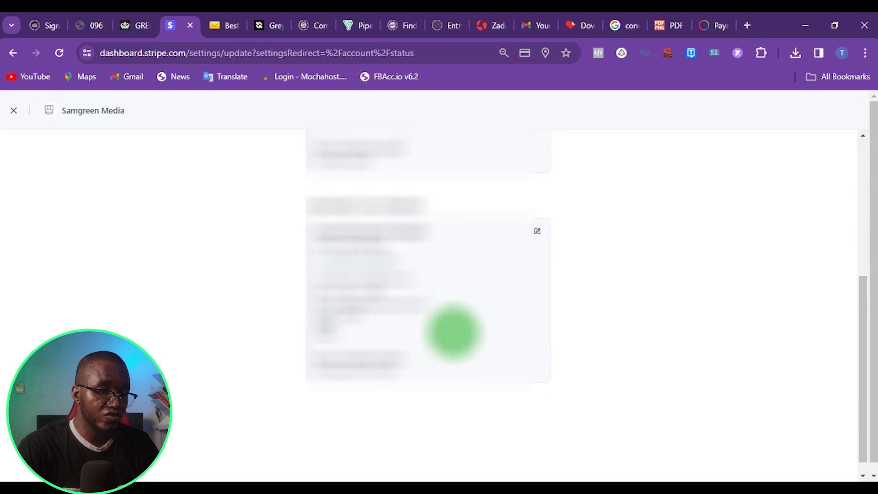
{"action": "left_click", "coordinate": [435, 246]}
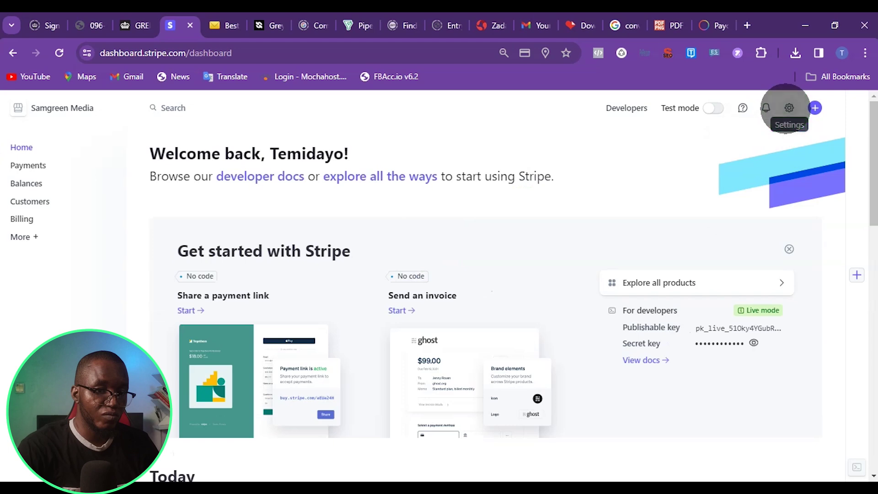
{"action": "left_click", "coordinate": [789, 107]}
{"action": "left_click", "coordinate": [780, 128]}
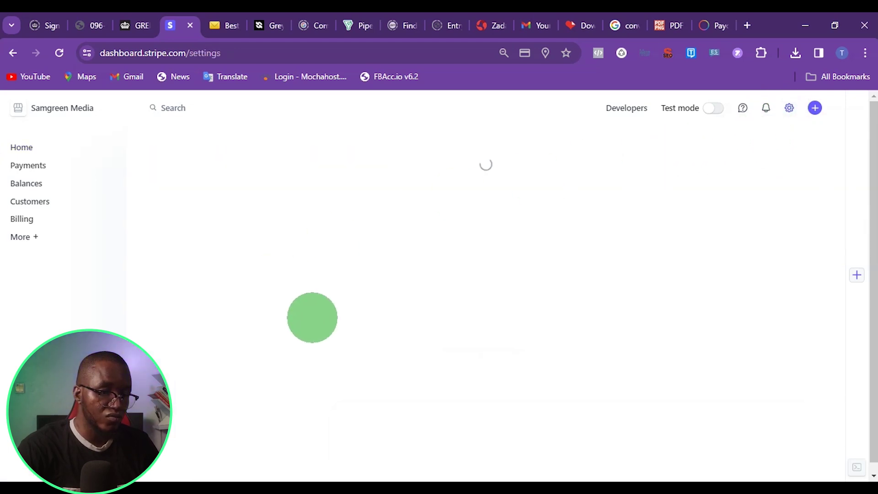
{"action": "scroll", "coordinate": [275, 318], "scroll_direction": "down", "scroll_amount": 5}
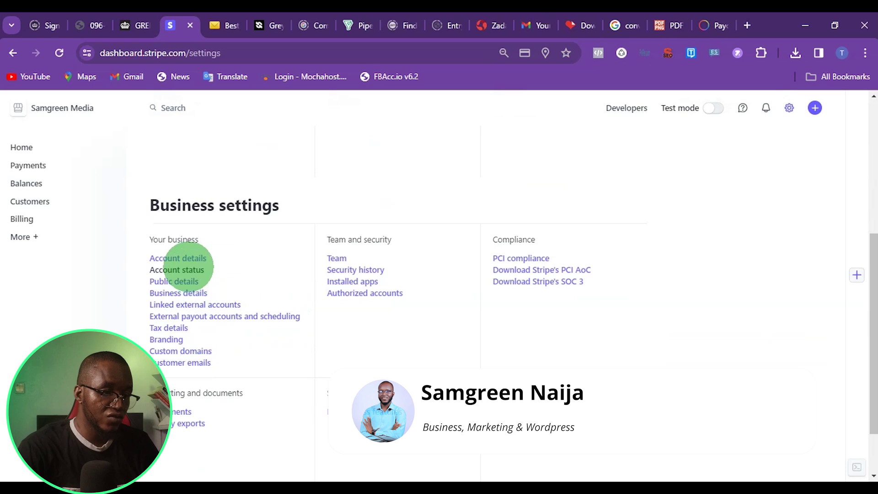
{"action": "left_click", "coordinate": [177, 269]}
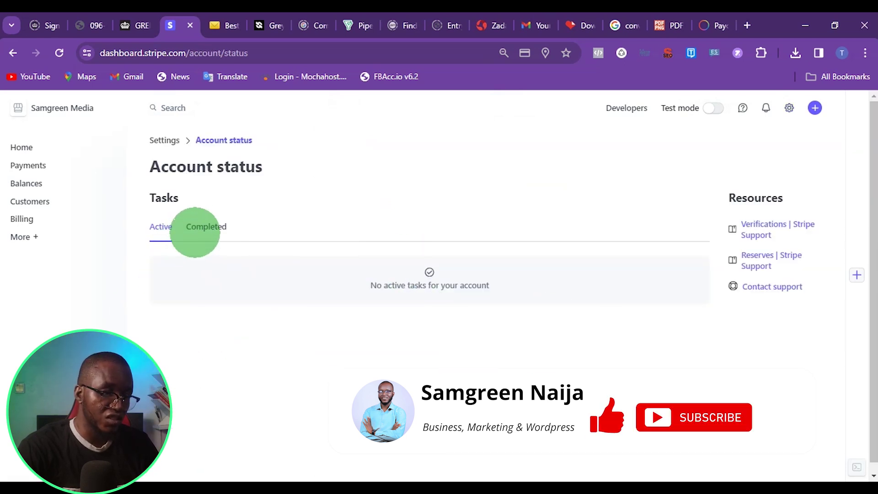
{"action": "left_click", "coordinate": [205, 227]}
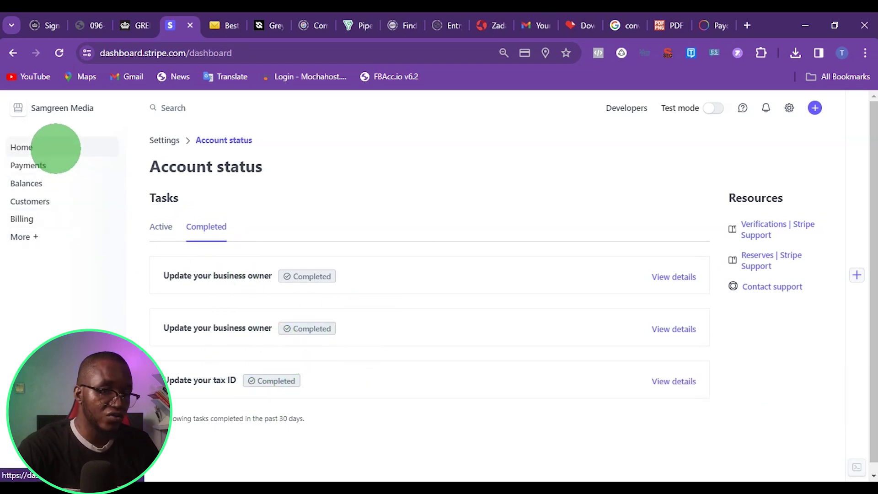
{"action": "left_click", "coordinate": [54, 147]}
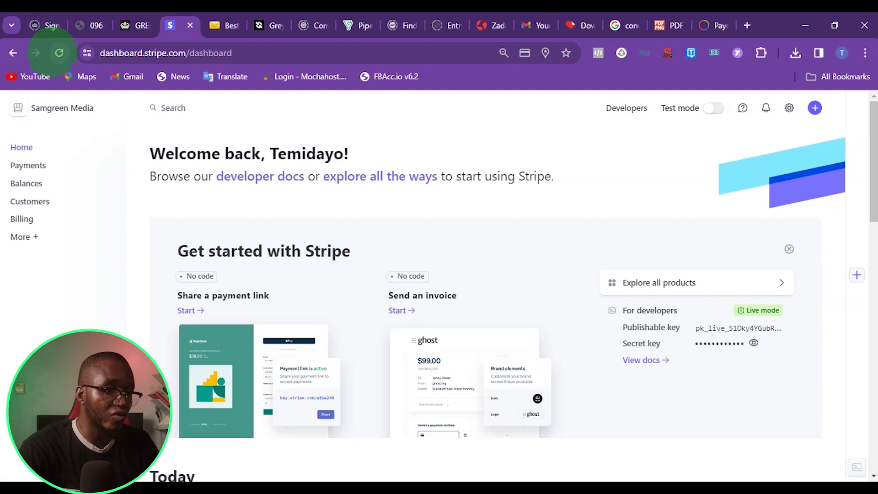